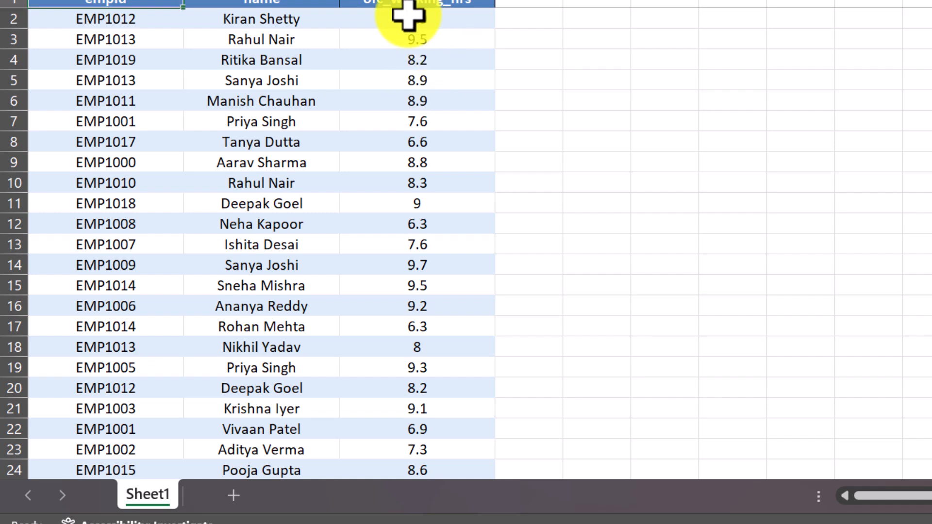
Step: Remove duplicate rows from the whole employee table with headers, comparing only the empId column
{"action": "scroll", "coordinate": [453, 301], "scroll_direction": "down", "scroll_amount": 4}
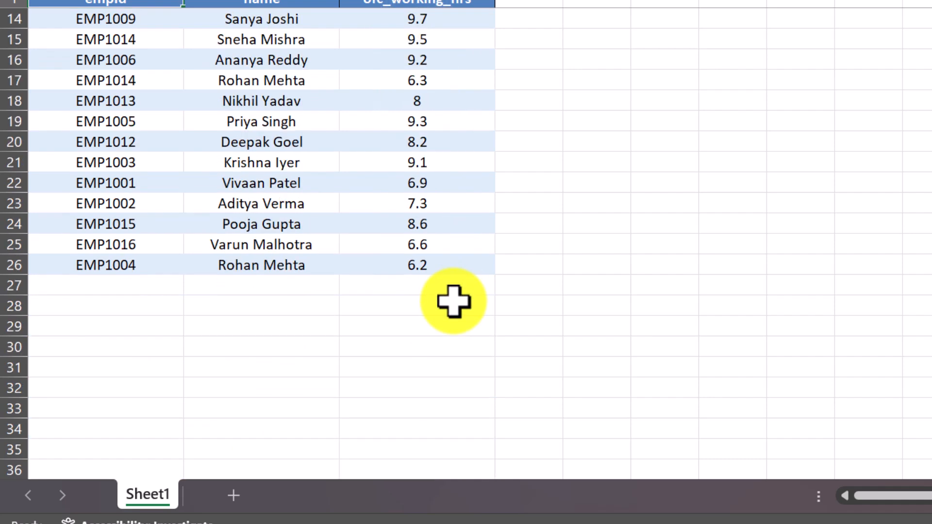
{"action": "scroll", "coordinate": [453, 301], "scroll_direction": "up", "scroll_amount": 4}
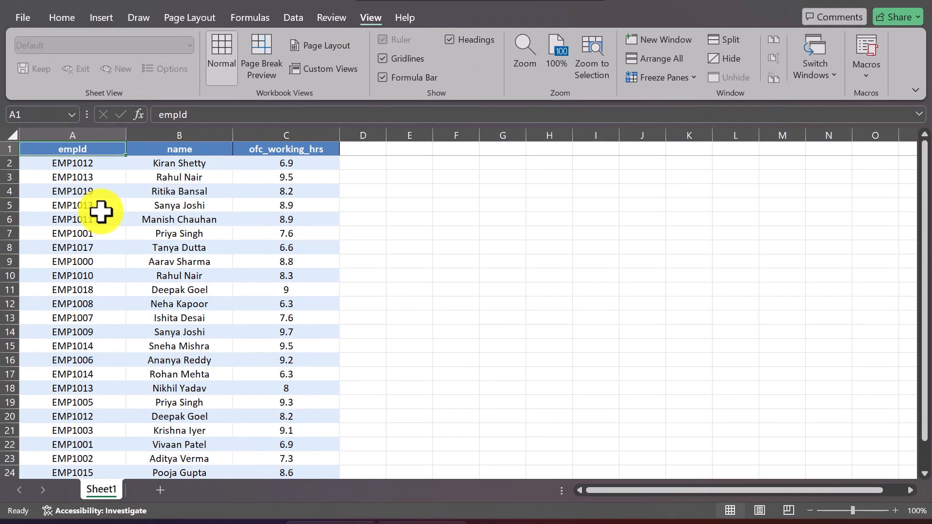
{"action": "left_click", "coordinate": [43, 135]}
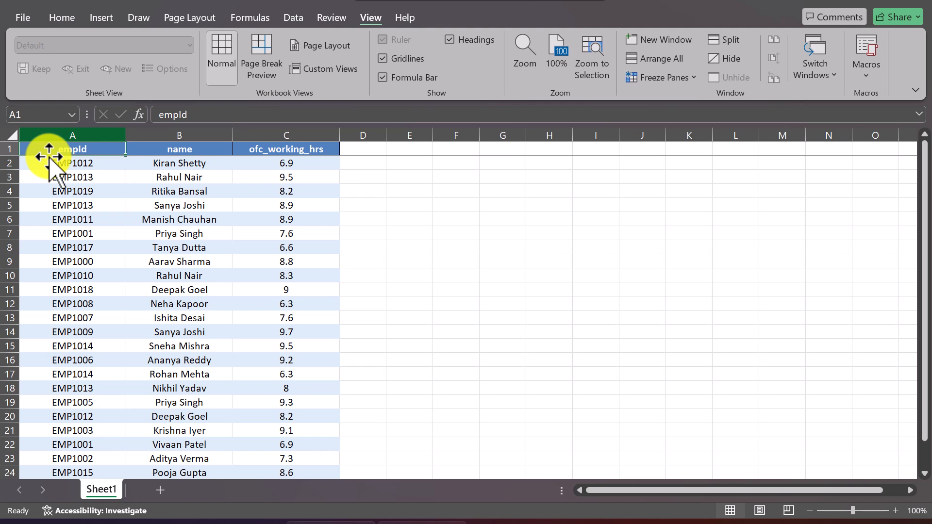
{"action": "left_click", "coordinate": [74, 150]}
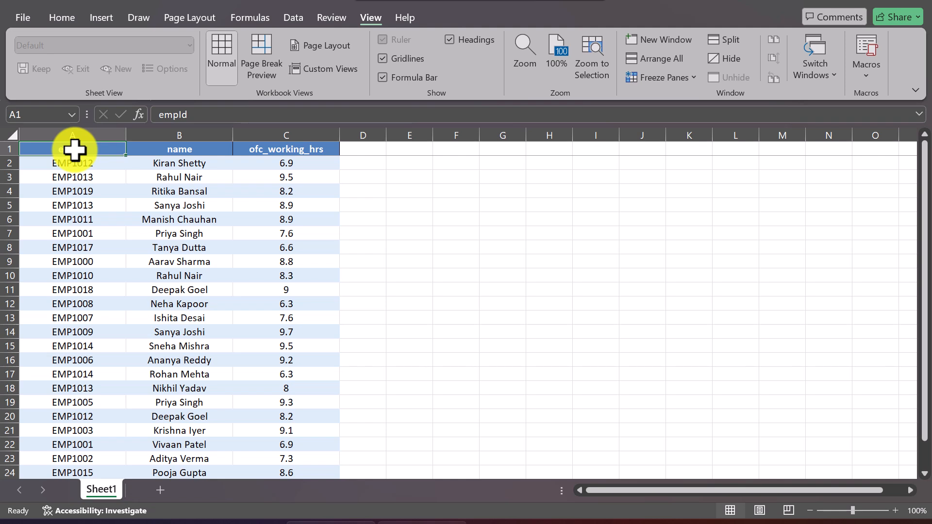
{"action": "key", "text": "ctrl+shift+Right"}
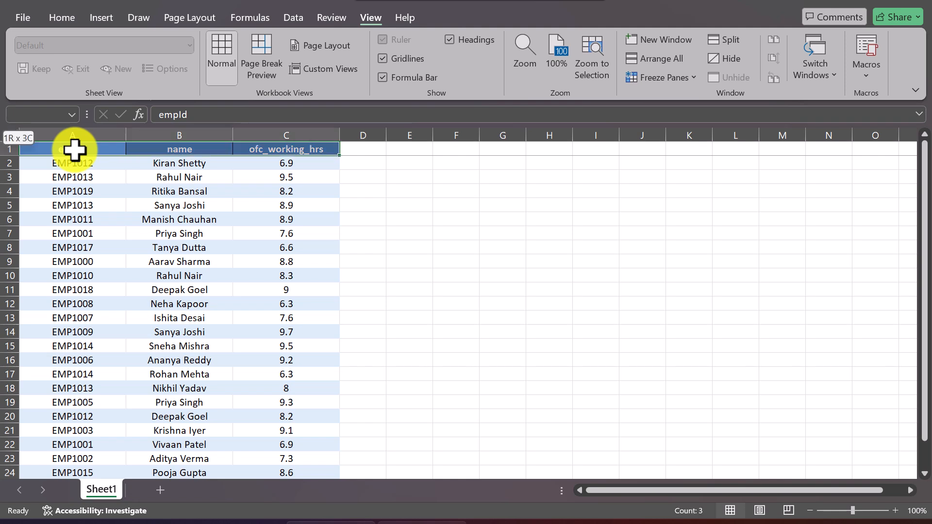
{"action": "key", "text": "ctrl+shift+Down"}
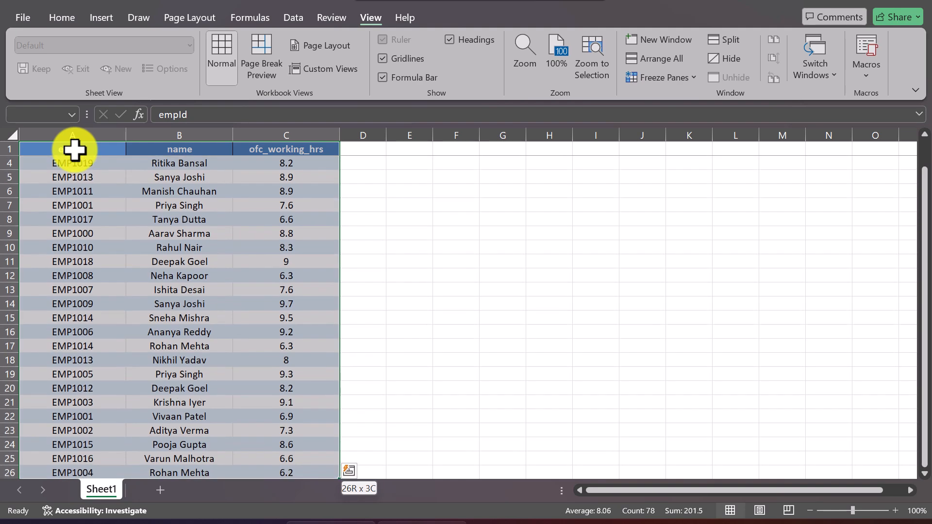
{"action": "scroll", "coordinate": [72, 268], "scroll_direction": "down", "scroll_amount": 1}
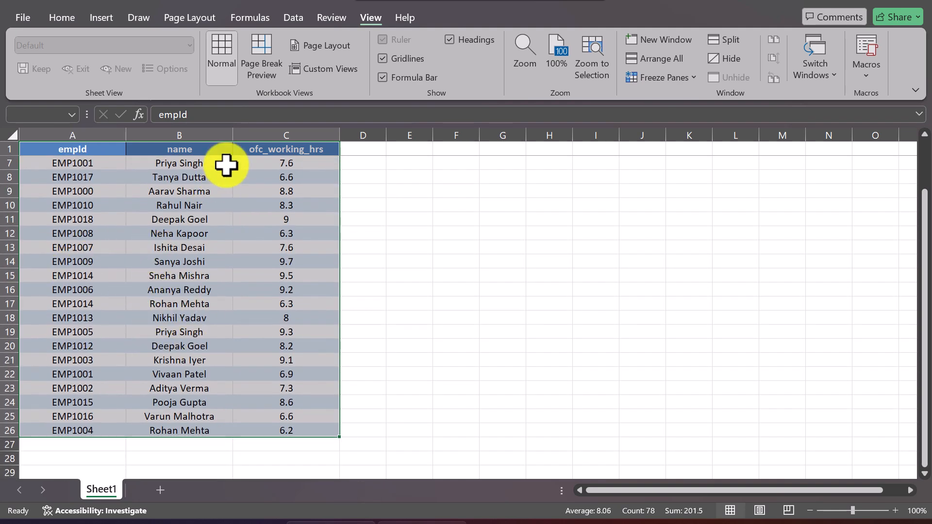
{"action": "left_click", "coordinate": [294, 22]}
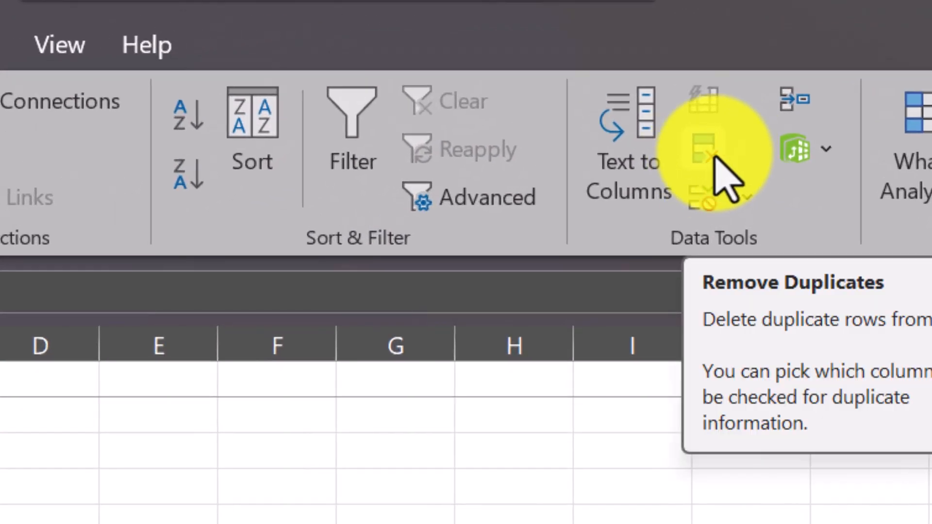
{"action": "left_click", "coordinate": [715, 157]}
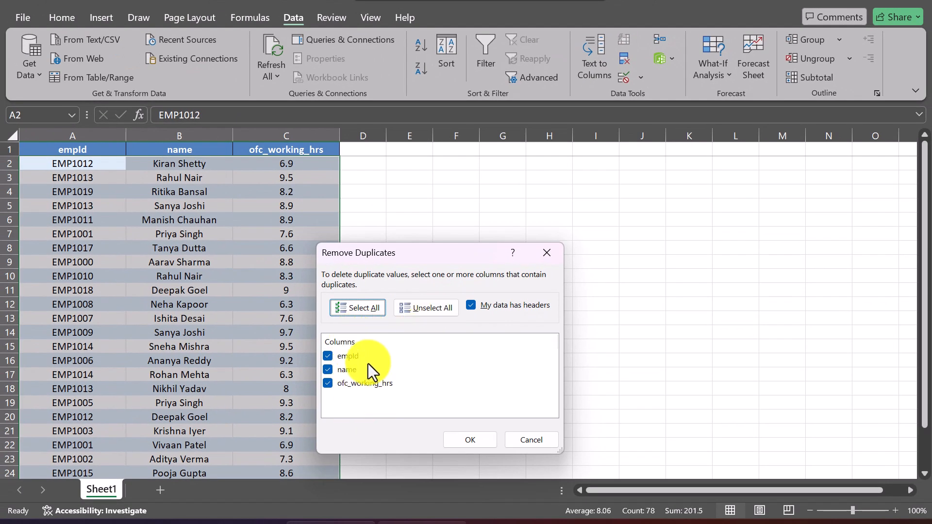
{"action": "left_click", "coordinate": [330, 375]}
{"action": "left_click", "coordinate": [327, 383]}
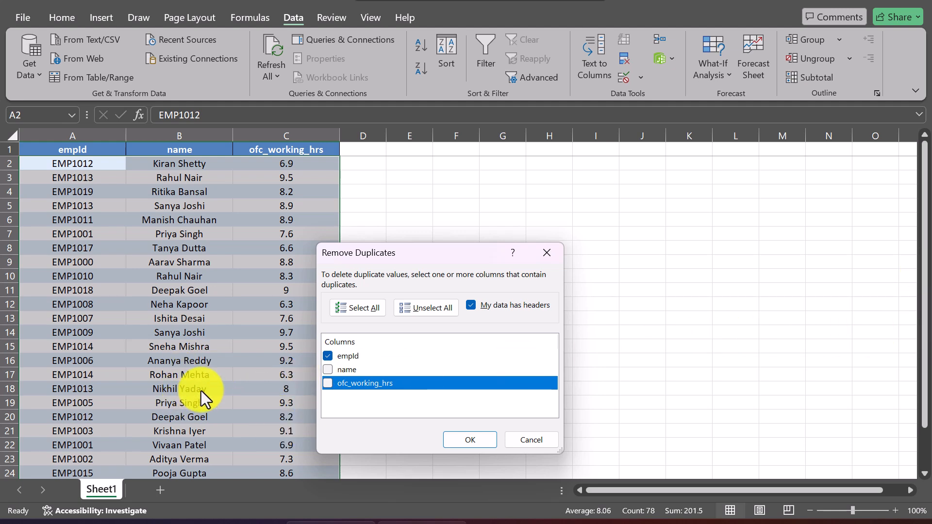
{"action": "left_click", "coordinate": [467, 440]}
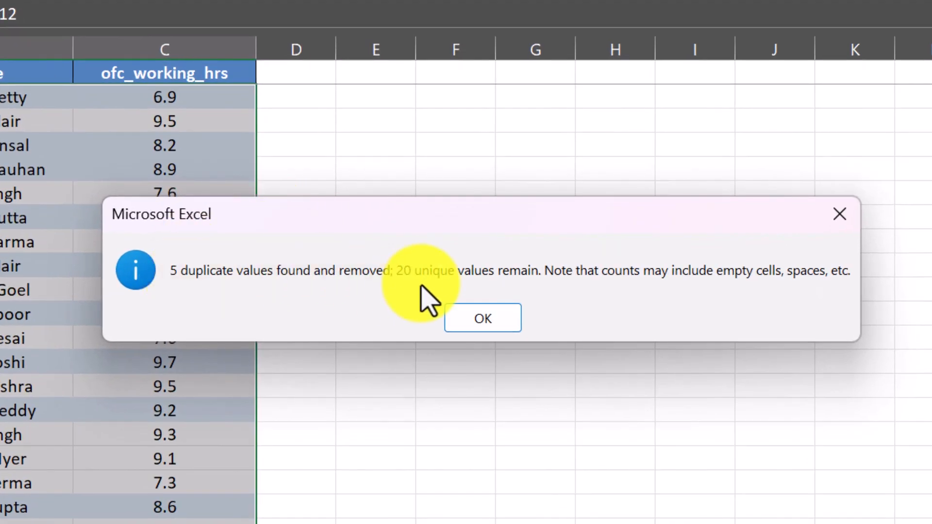
{"action": "left_click", "coordinate": [473, 321]}
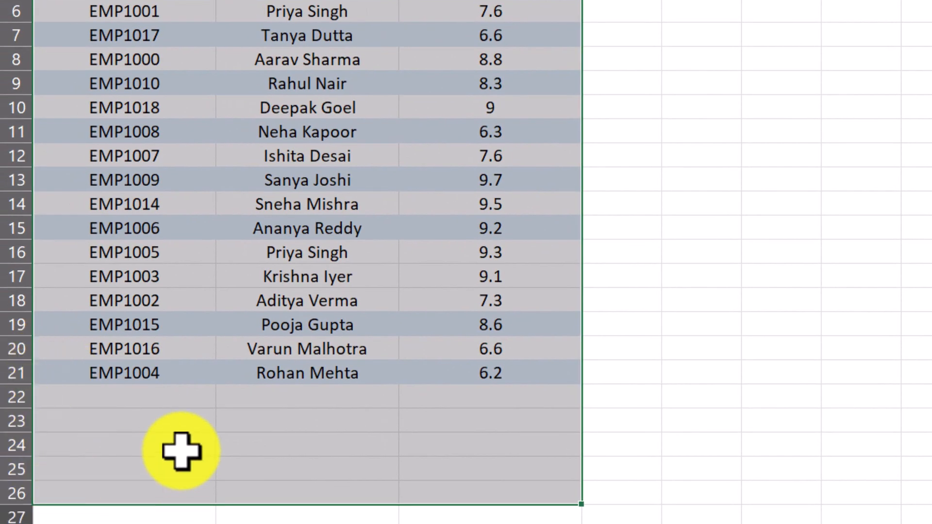
{"action": "scroll", "coordinate": [187, 437], "scroll_direction": "up", "scroll_amount": 1}
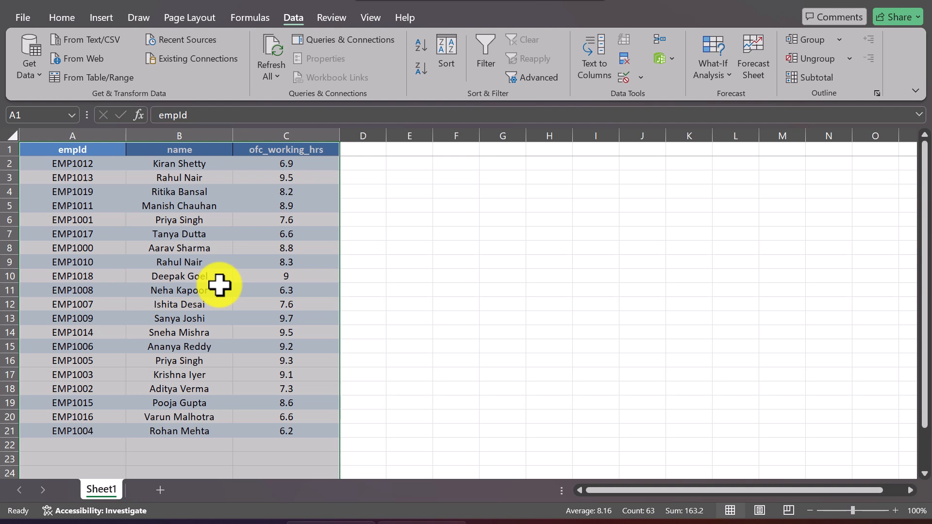
{"action": "left_click", "coordinate": [416, 248]}
Step: Sort the whole employee table by empId on cell values in A to Z order, keeping the header row
{"action": "left_click", "coordinate": [45, 151]}
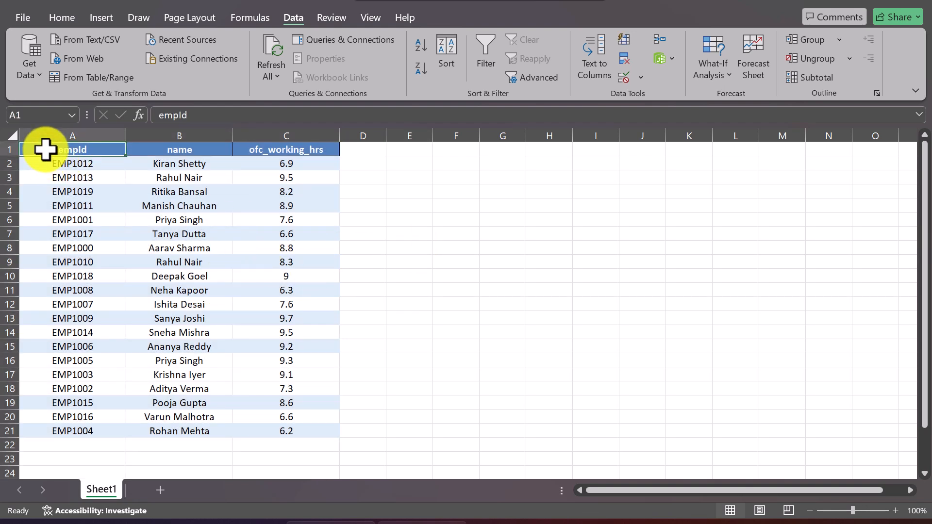
{"action": "key", "text": "ctrl+shift+Right"}
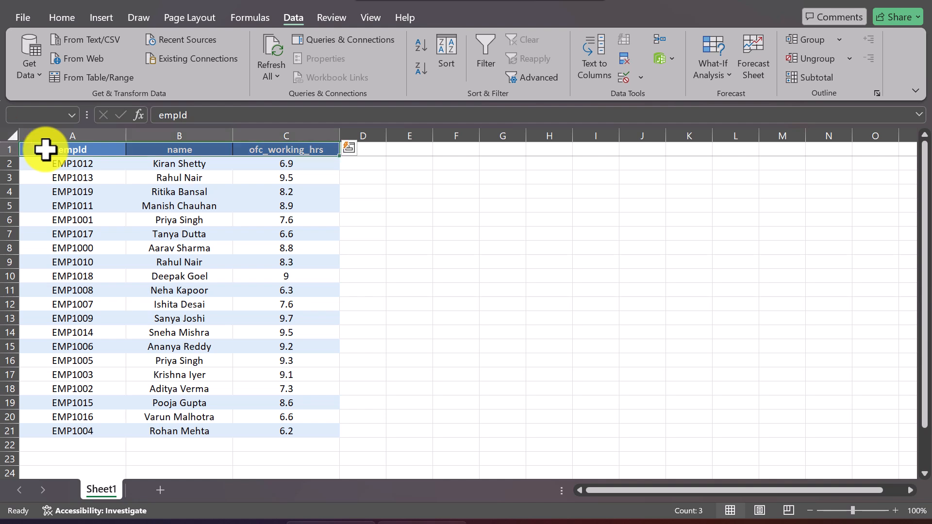
{"action": "key", "text": "ctrl+shift+Down"}
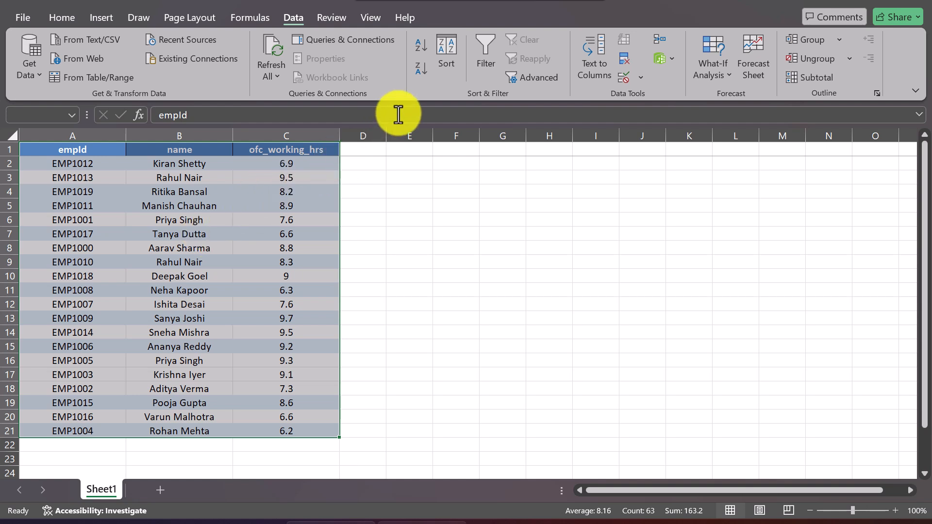
{"action": "left_click", "coordinate": [445, 53]}
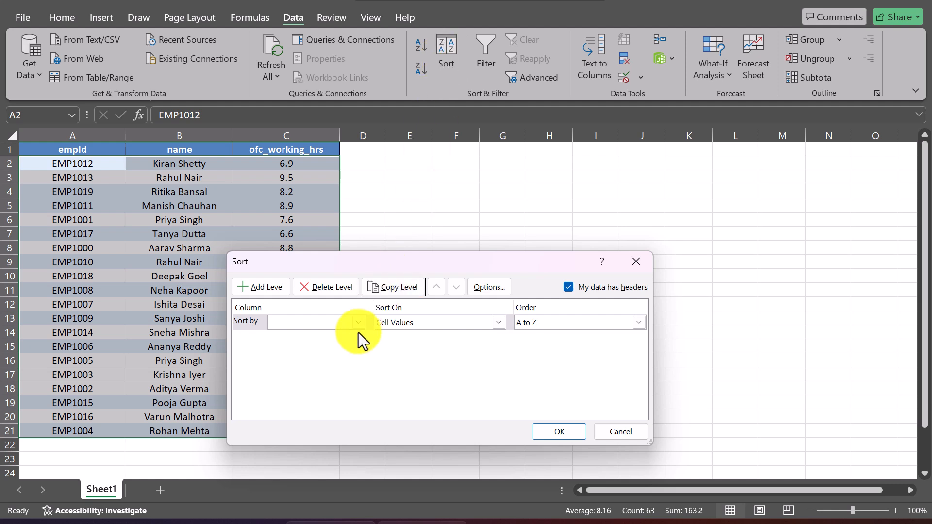
{"action": "left_click", "coordinate": [359, 322]}
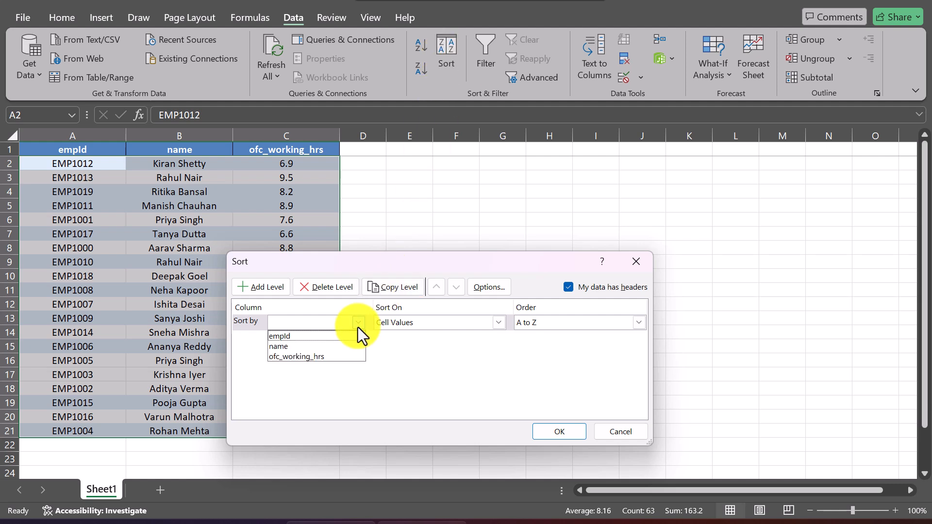
{"action": "left_click", "coordinate": [287, 340]}
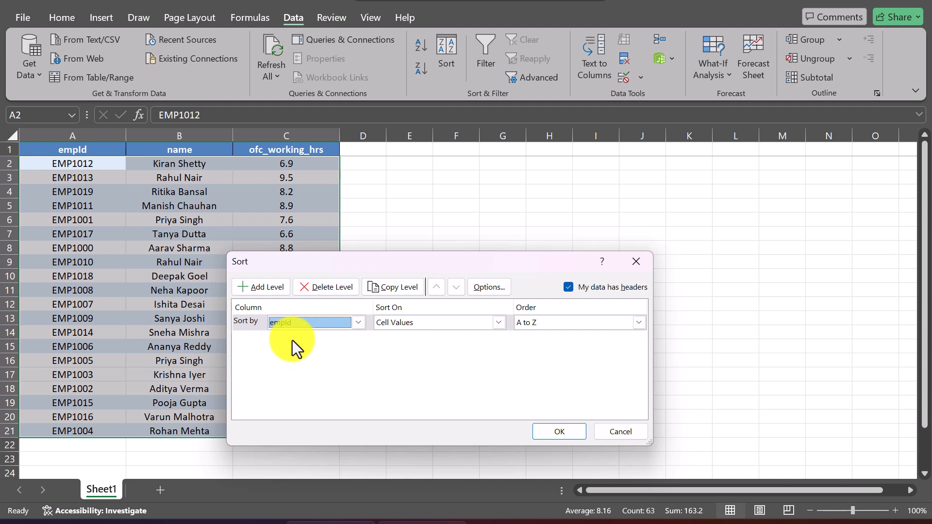
{"action": "left_click", "coordinate": [551, 431]}
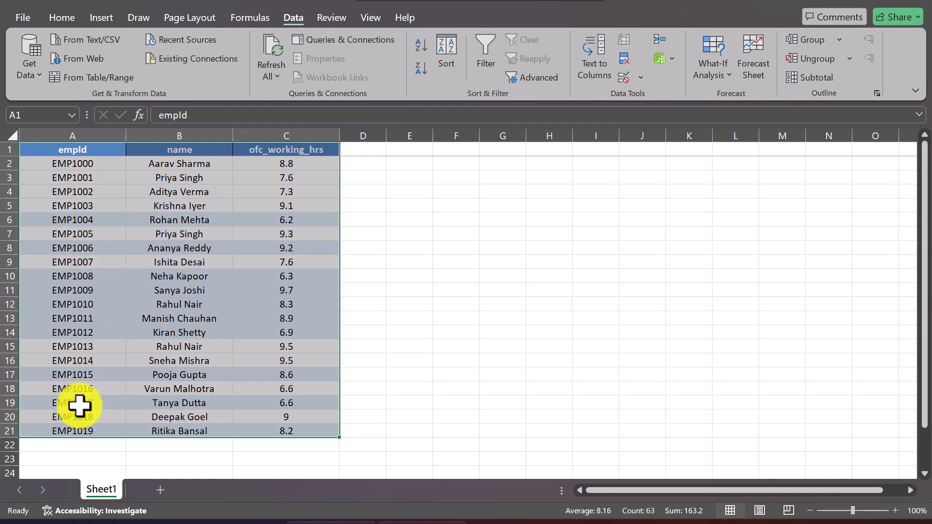
{"action": "left_click", "coordinate": [397, 258]}
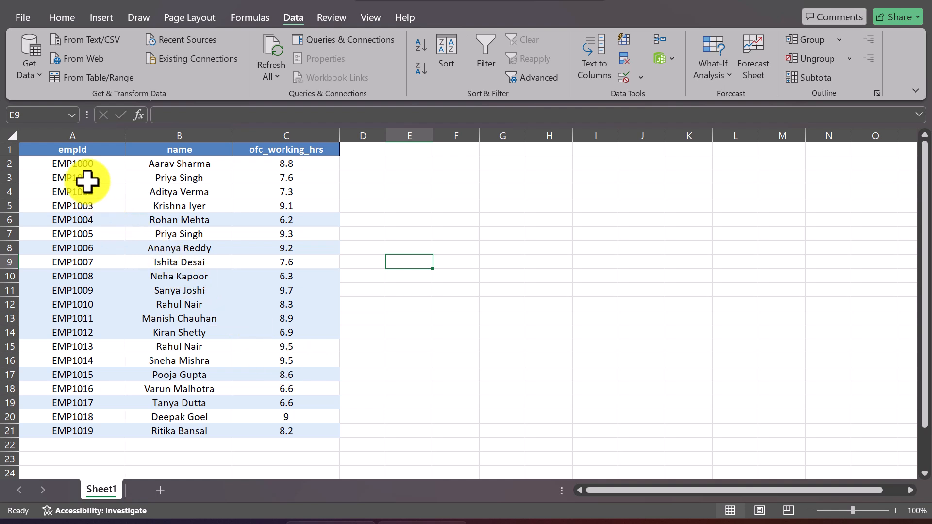
Step: Set up a Less Than highlight rule with threshold 7.5 for columns A to C from row 2 down to the sheet's end
{"action": "left_click", "coordinate": [68, 163]}
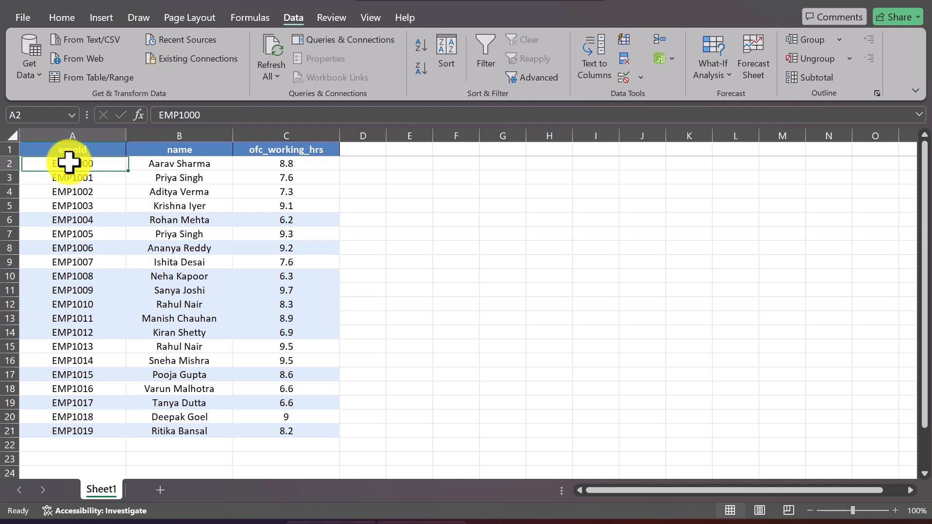
{"action": "key", "text": "ctrl+shift+Right"}
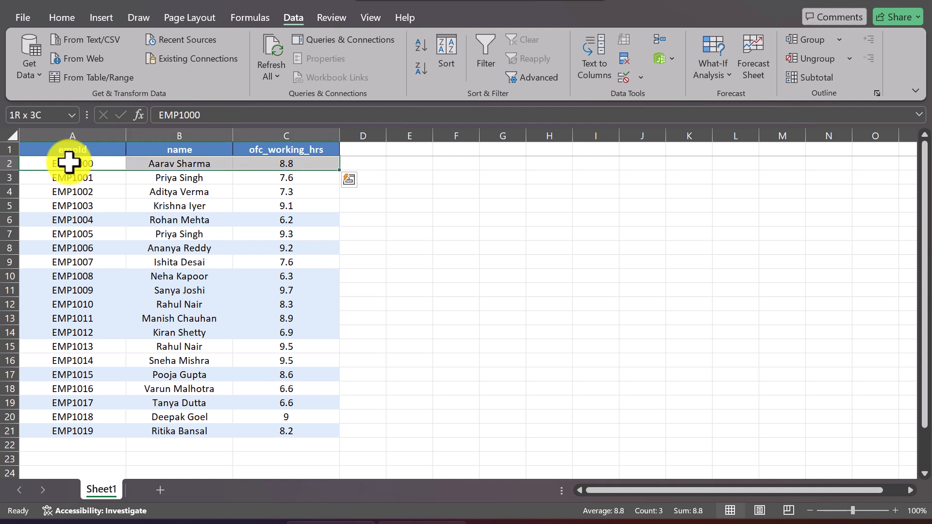
{"action": "key", "text": "ctrl+shift+Down"}
{"action": "key", "text": "ctrl+shift+Down"}
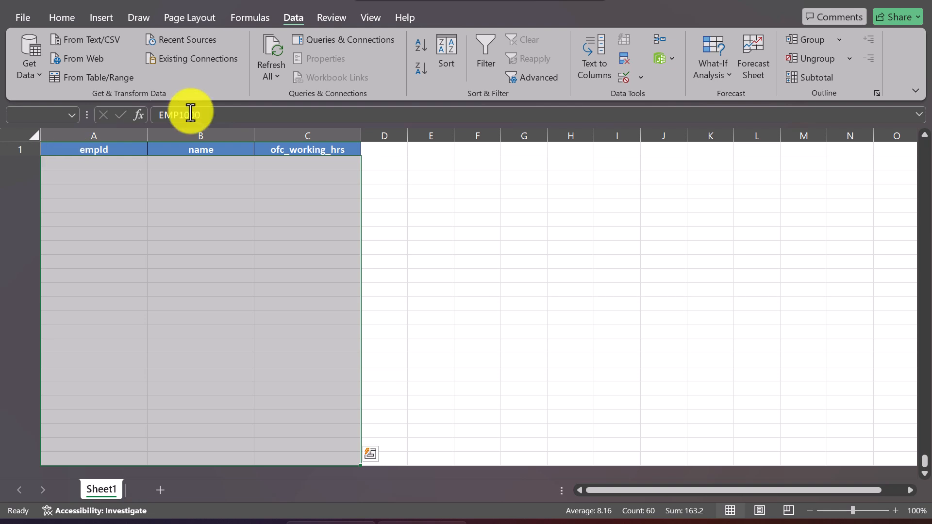
{"action": "left_click", "coordinate": [53, 24]}
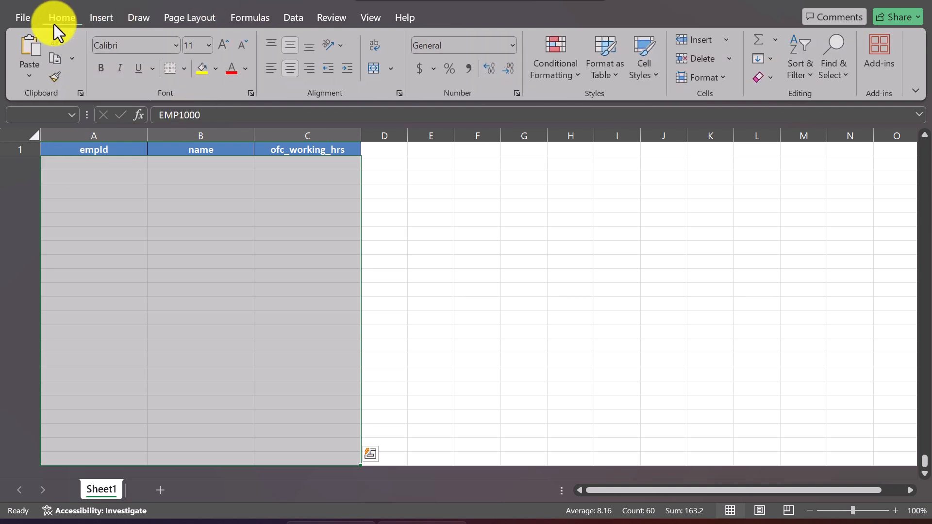
{"action": "left_click", "coordinate": [579, 78]}
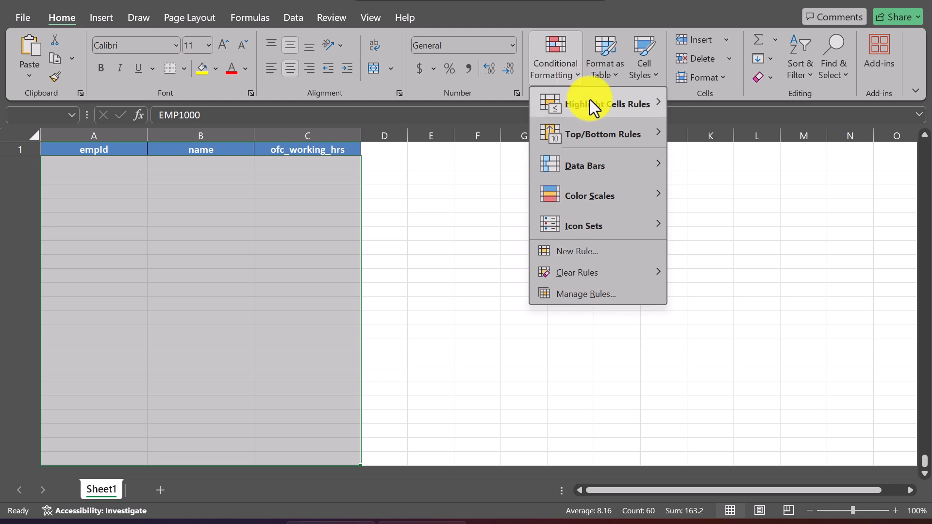
{"action": "mouse_move", "coordinate": [590, 100]}
{"action": "left_click", "coordinate": [751, 146]}
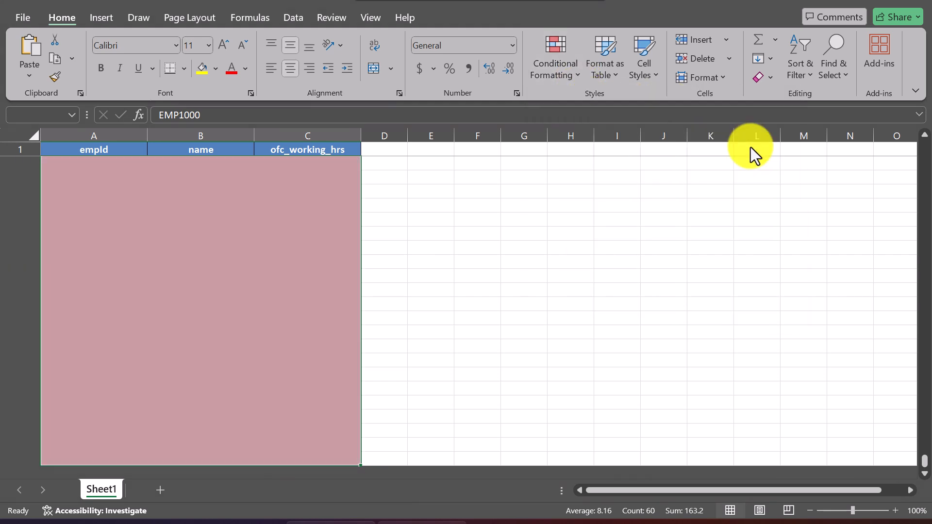
{"action": "left_click", "coordinate": [347, 370]}
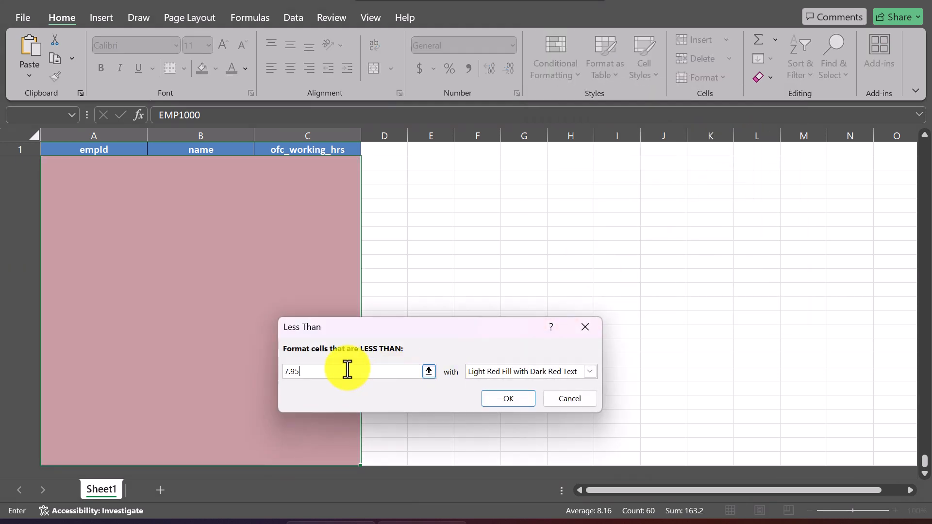
{"action": "key", "text": "BackSpace"}
{"action": "key", "text": "BackSpace"}
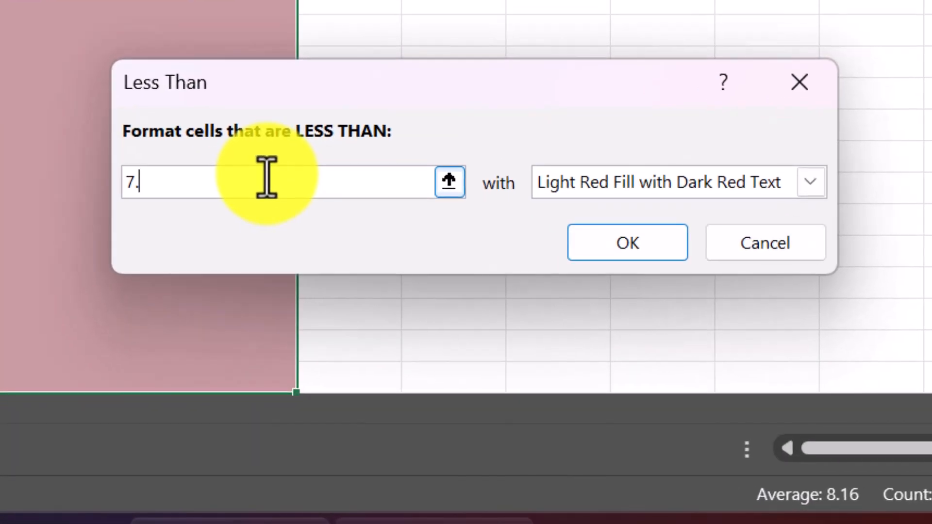
{"action": "type", "text": "5"}
Step: Give the Less Than rule a custom format with bold red font and apply it
{"action": "left_click", "coordinate": [811, 181]}
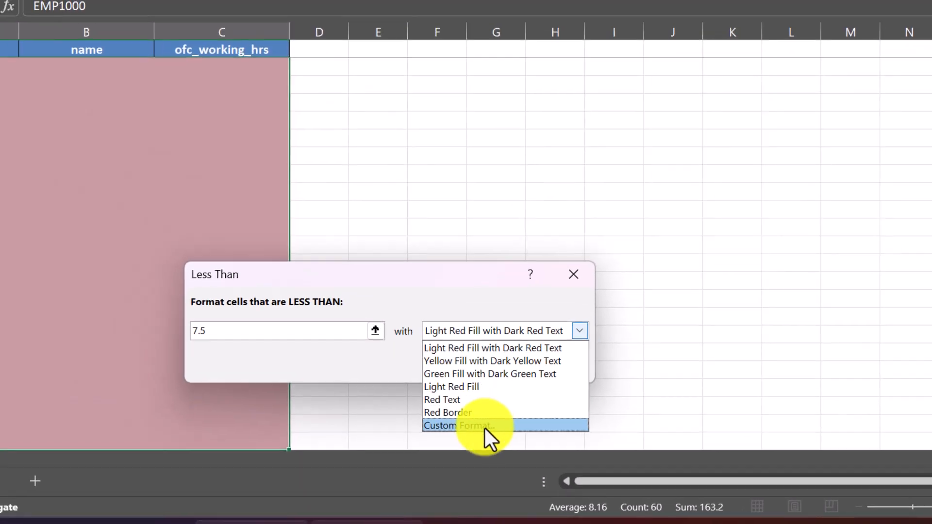
{"action": "left_click", "coordinate": [485, 426]}
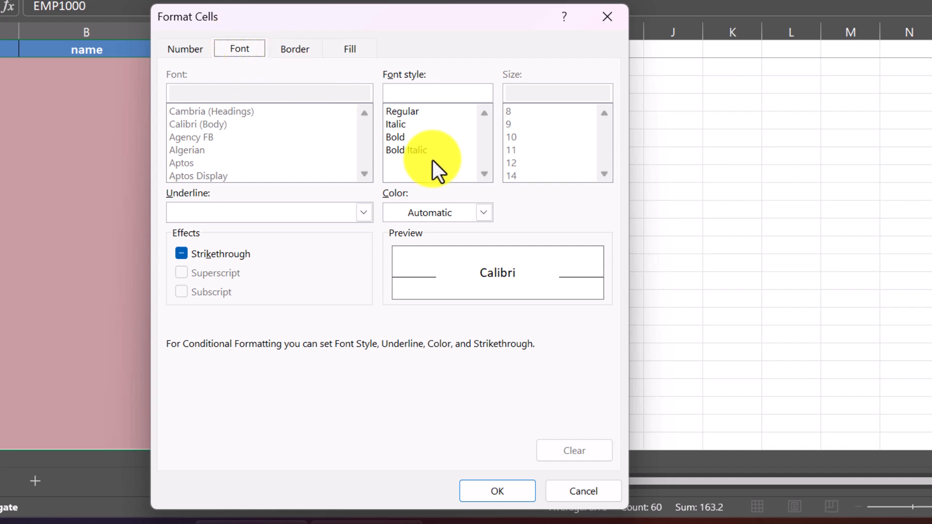
{"action": "left_click", "coordinate": [405, 139]}
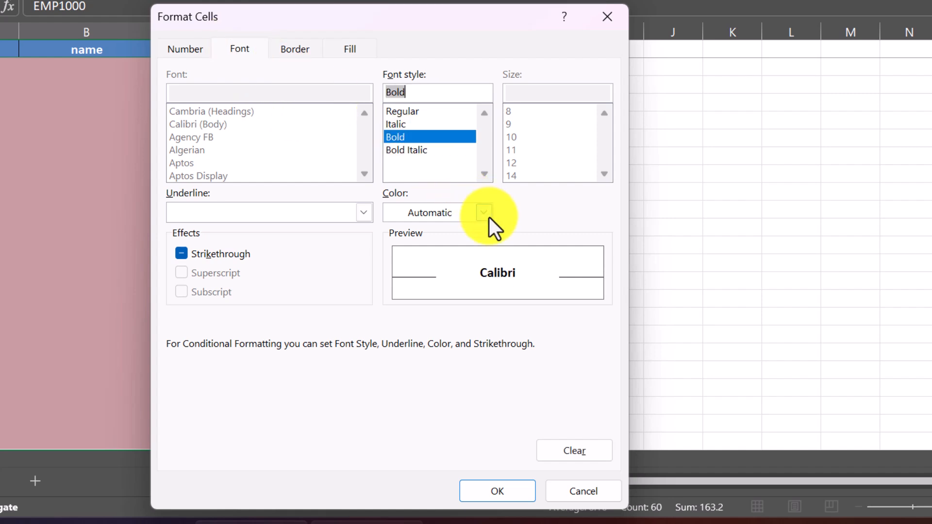
{"action": "left_click", "coordinate": [488, 216]}
{"action": "left_click", "coordinate": [413, 156]}
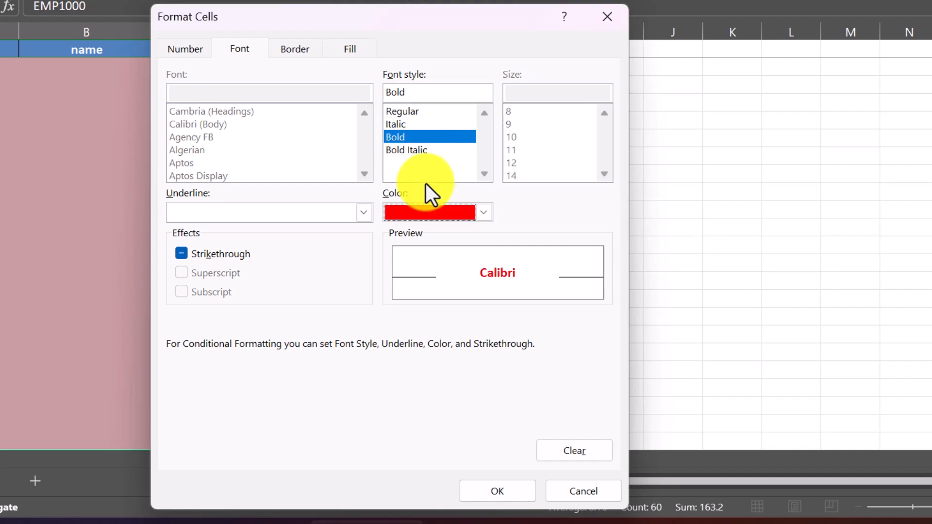
{"action": "left_click", "coordinate": [496, 492]}
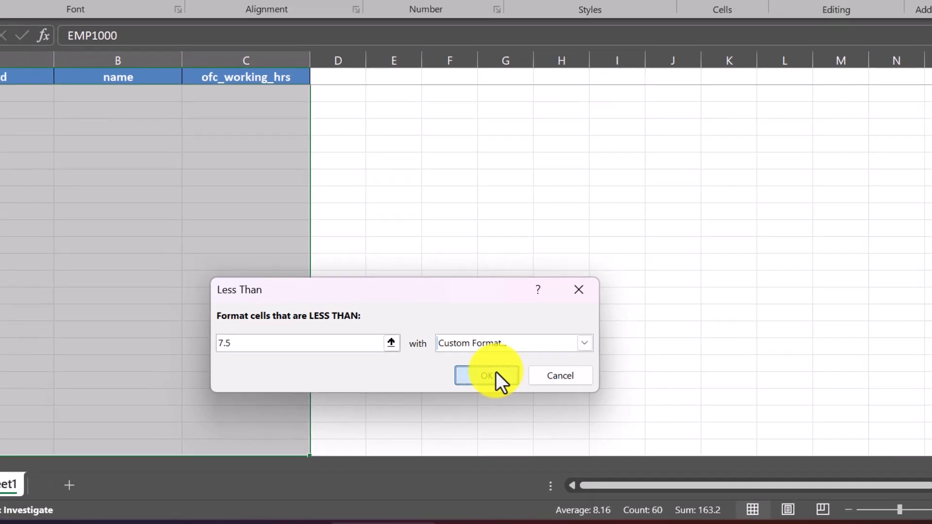
{"action": "left_click", "coordinate": [489, 362]}
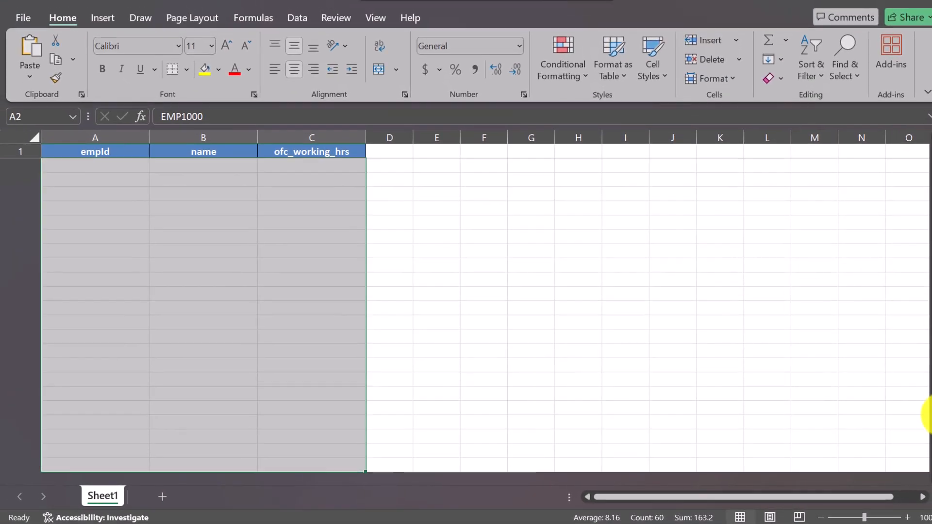
Step: Copy the employee records in A20:C21 and paste them directly below the table, starting at A22
{"action": "left_click_drag", "start_coordinate": [927, 461], "coordinate": [925, 116]}
{"action": "left_click", "coordinate": [445, 214]}
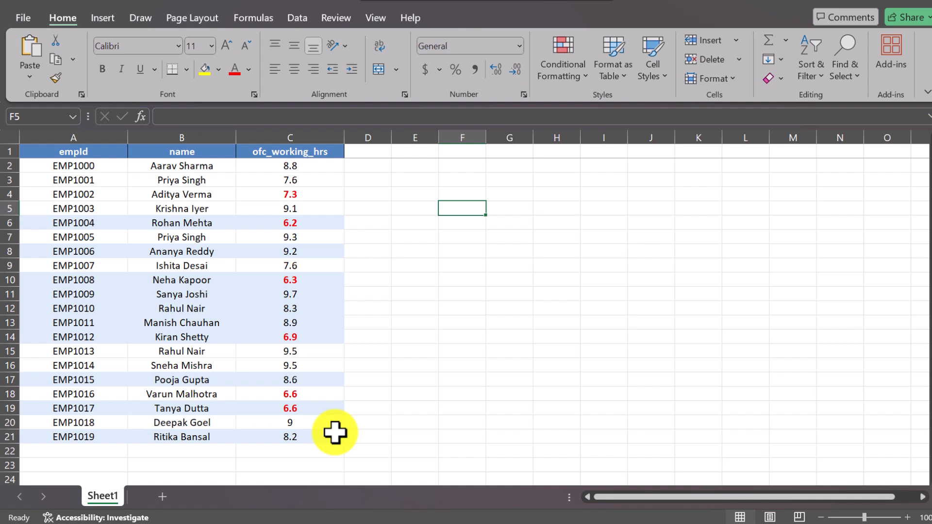
{"action": "scroll", "coordinate": [335, 432], "scroll_direction": "down", "scroll_amount": 1}
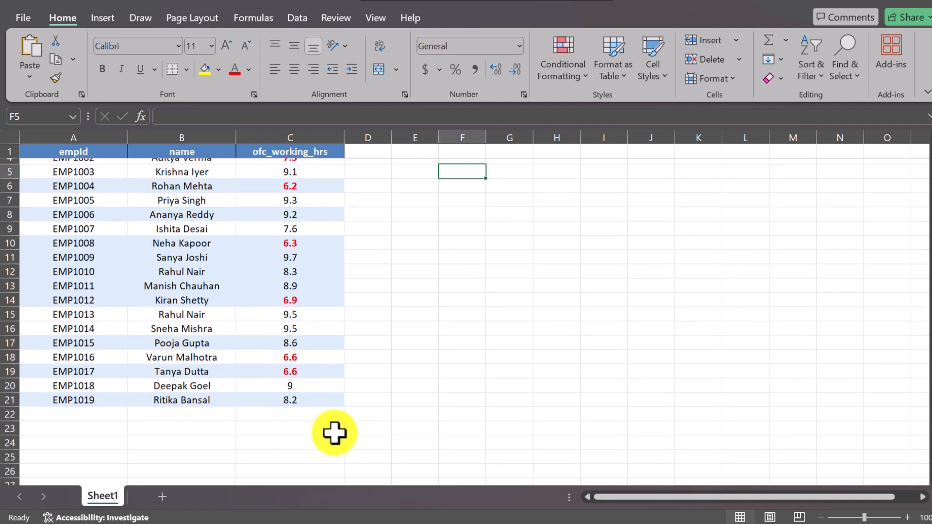
{"action": "left_click", "coordinate": [76, 409]}
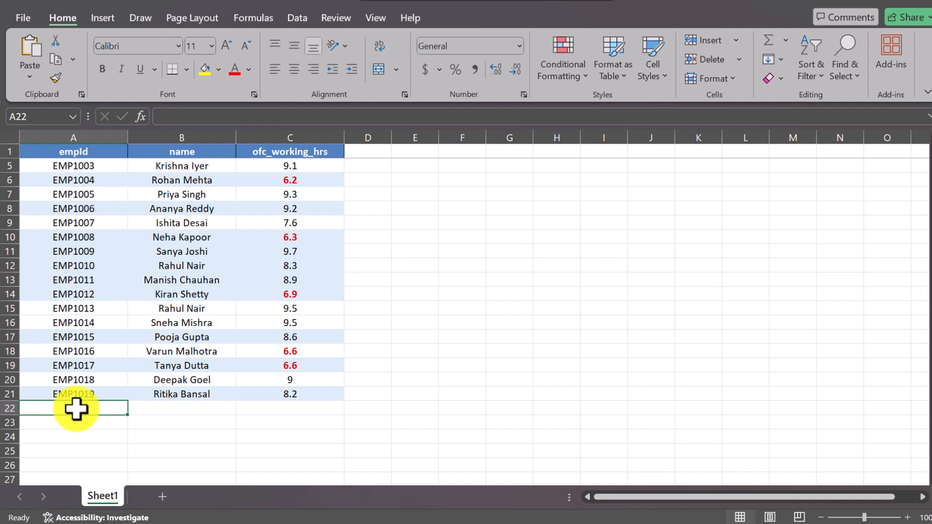
{"action": "left_click", "coordinate": [56, 379]}
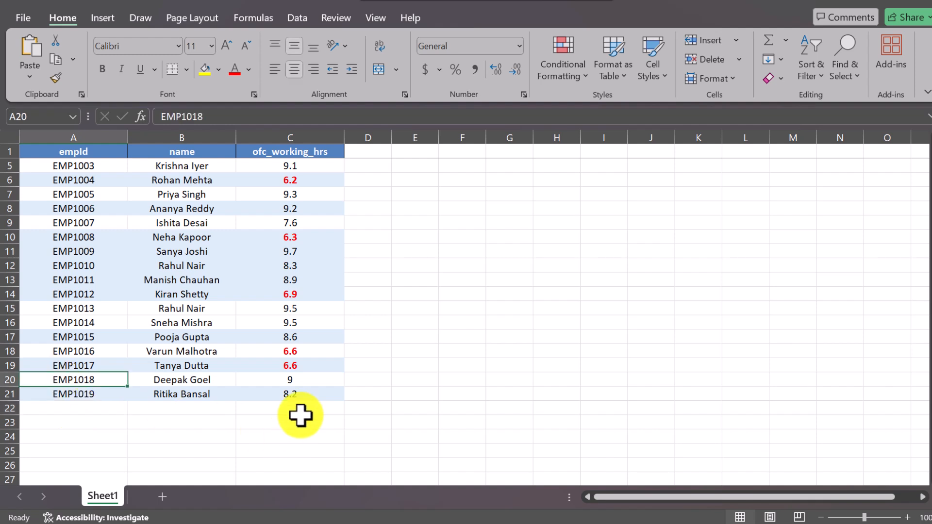
{"action": "left_click", "coordinate": [312, 400], "text": "shift"}
{"action": "key", "text": "ctrl+c"}
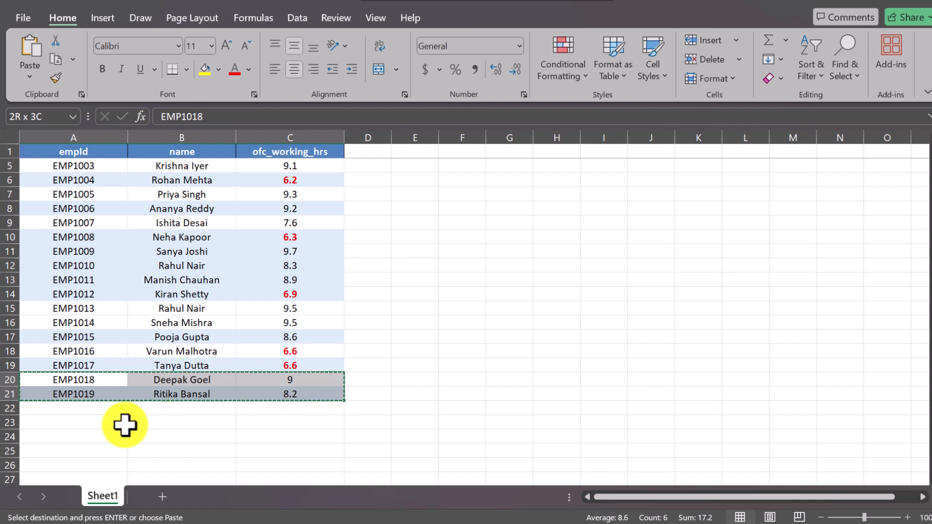
{"action": "left_click", "coordinate": [75, 409]}
{"action": "key", "text": "ctrl+v"}
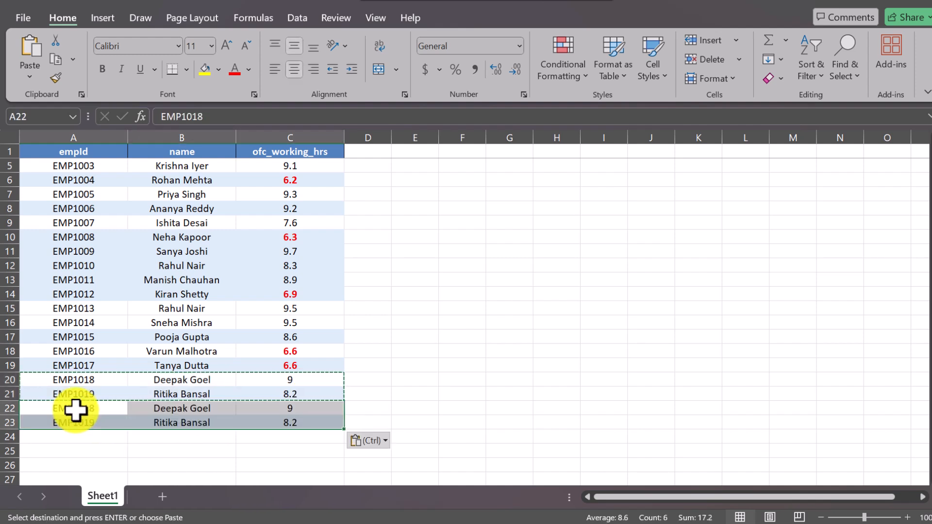
{"action": "left_click", "coordinate": [412, 384]}
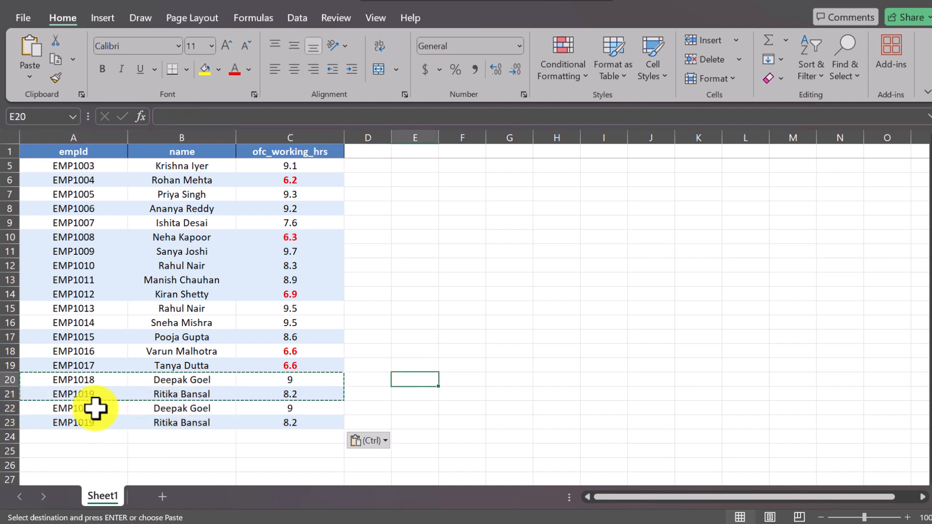
Step: Change the first digit of the employee ID in A22 to 0 and replace the surname of the employee in B22
{"action": "left_click", "coordinate": [80, 408]}
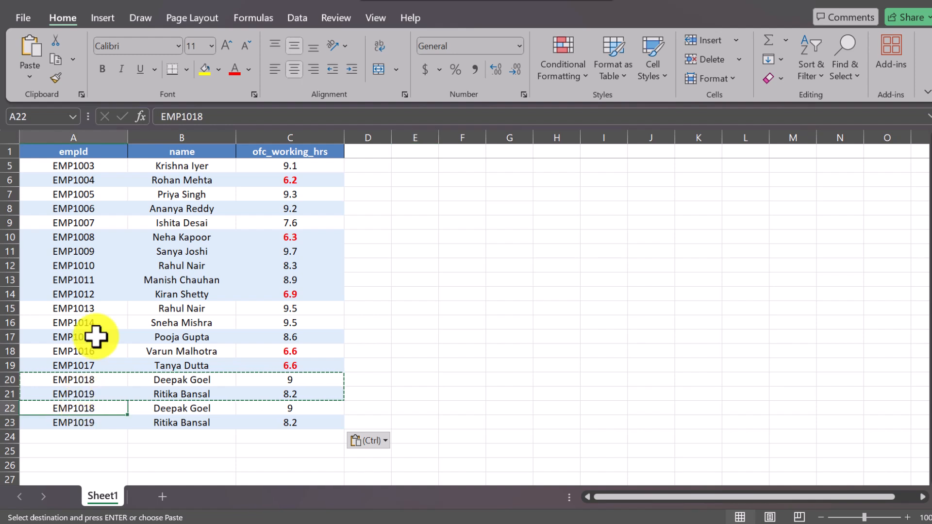
{"action": "left_click", "coordinate": [185, 117]}
{"action": "key", "text": "Delete"}
{"action": "type", "text": "0"}
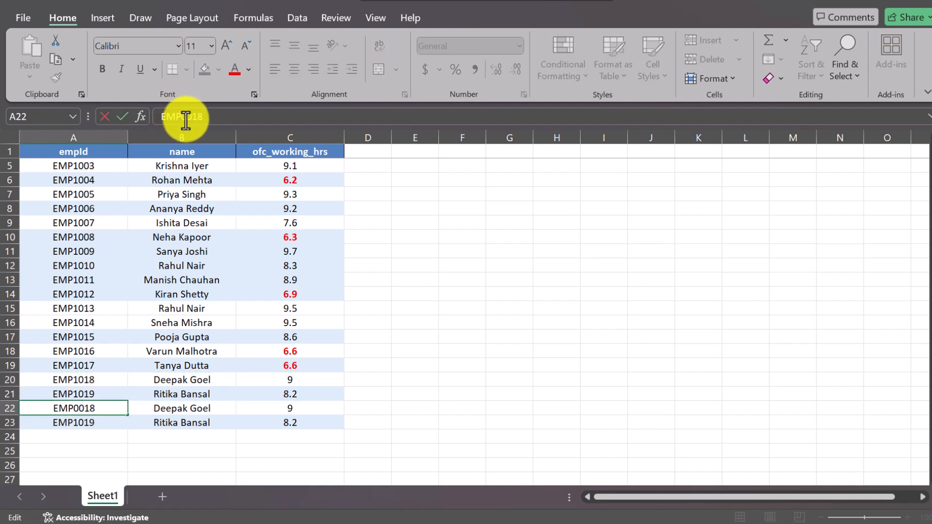
{"action": "left_click", "coordinate": [183, 408]}
{"action": "left_click", "coordinate": [231, 117]}
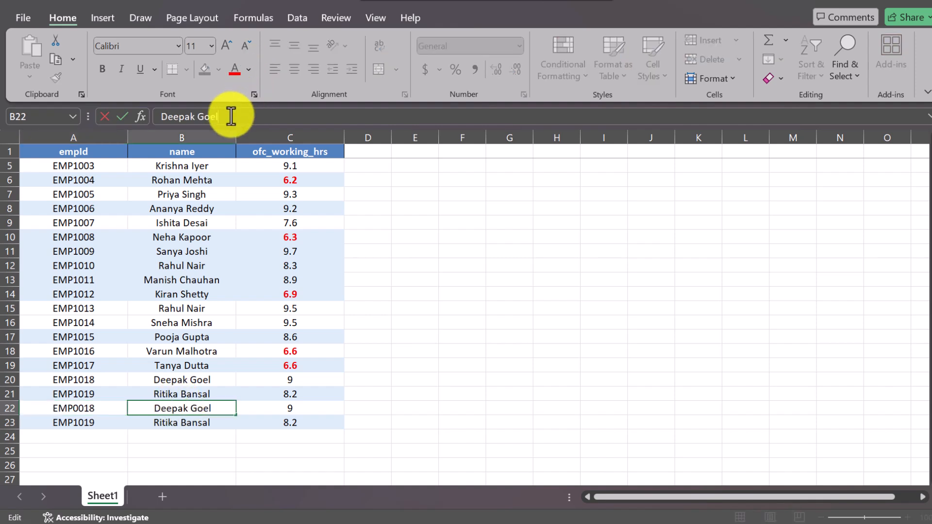
{"action": "key", "text": "BackSpace"}
{"action": "key", "text": "BackSpace"}
{"action": "key", "text": "BackSpace"}
{"action": "type", "text": "upta"}
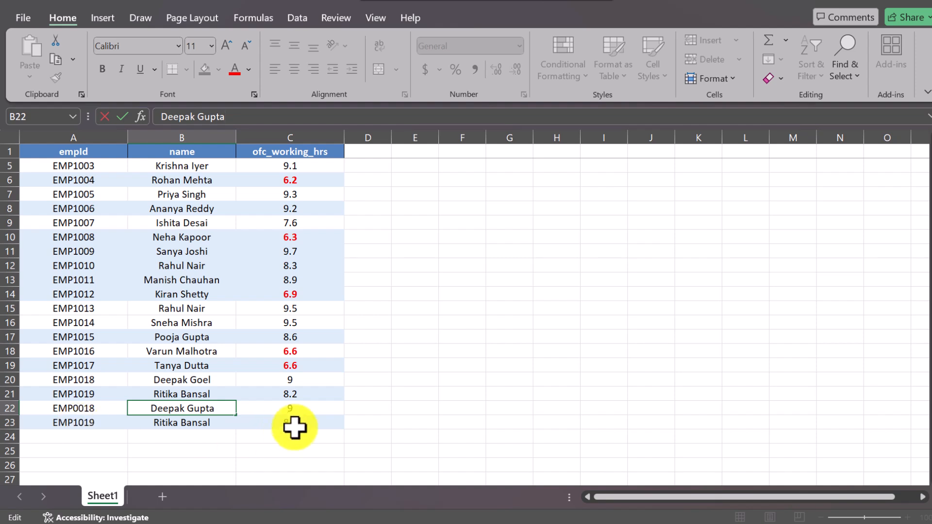
Step: Set the working hours in C22 to 6.99
{"action": "left_click", "coordinate": [300, 411]}
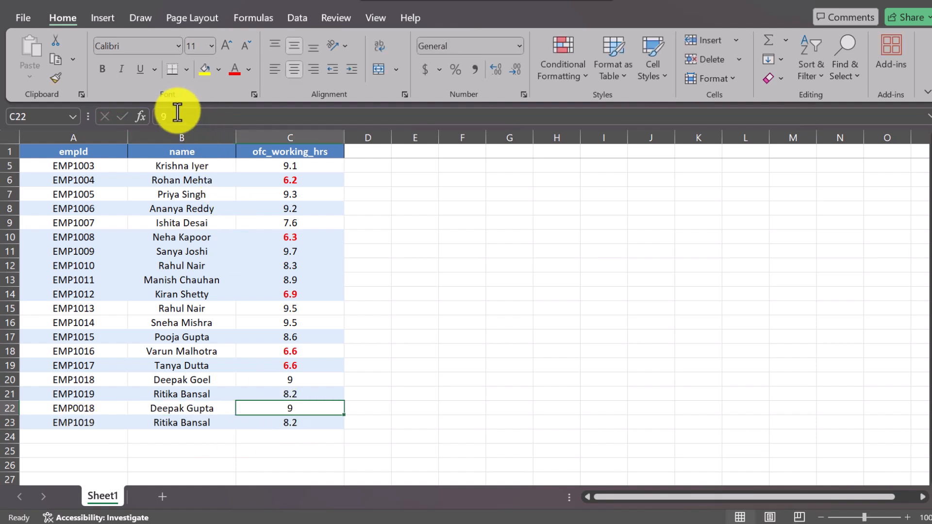
{"action": "left_click", "coordinate": [162, 118]}
{"action": "type", "text": "6."}
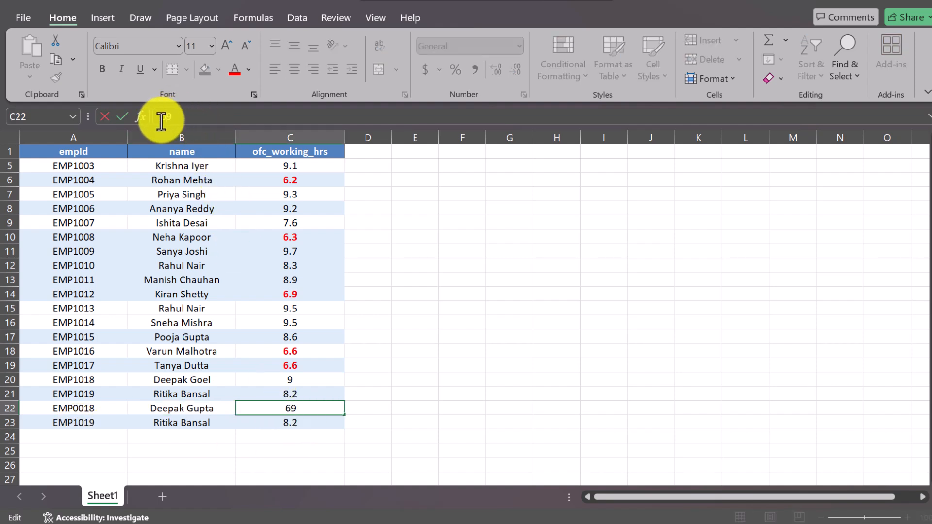
{"action": "type", "text": "99"}
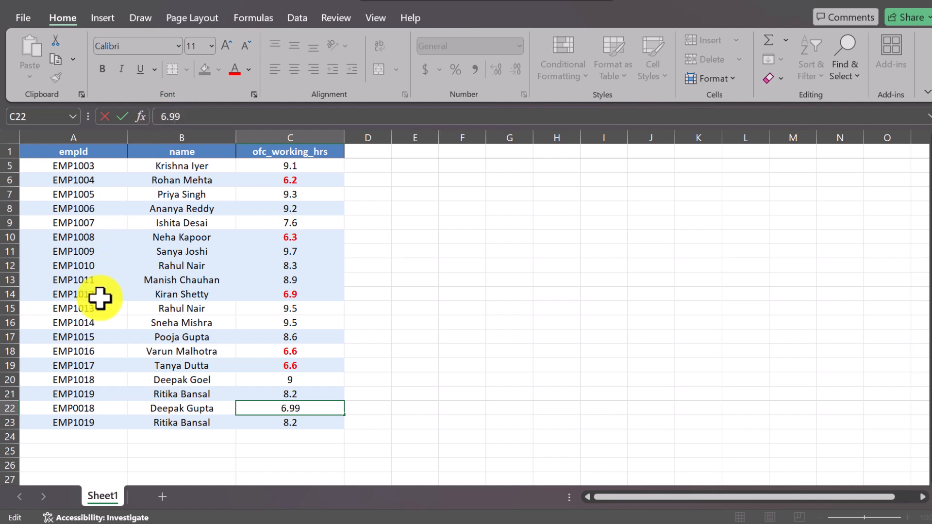
Step: Change the first digit of the employee ID in A23 to 0 and replace the surname of the employee in B23
{"action": "left_click", "coordinate": [85, 422]}
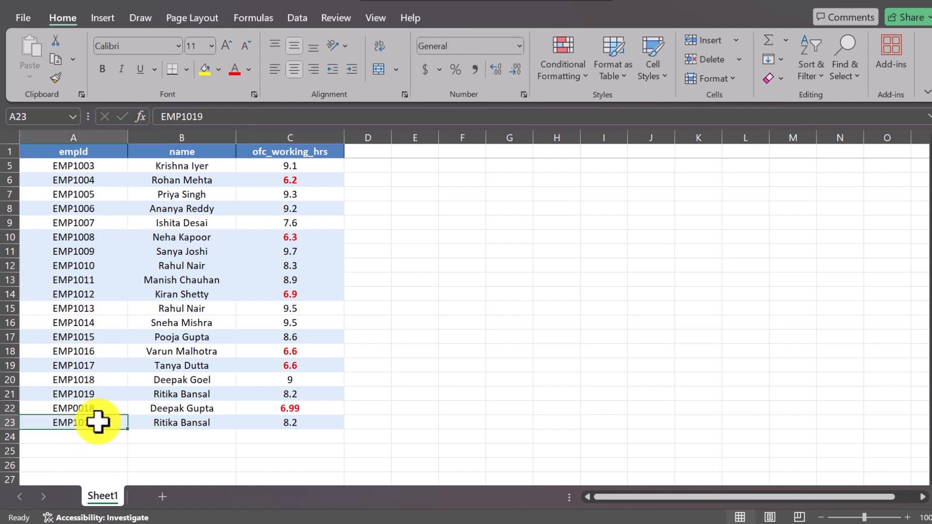
{"action": "left_click", "coordinate": [187, 117]}
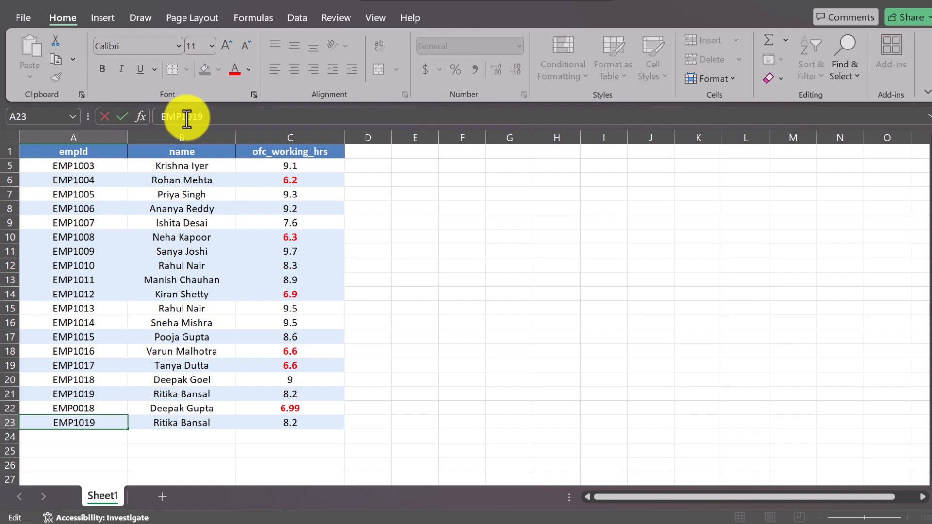
{"action": "key", "text": "BackSpace"}
{"action": "type", "text": "0"}
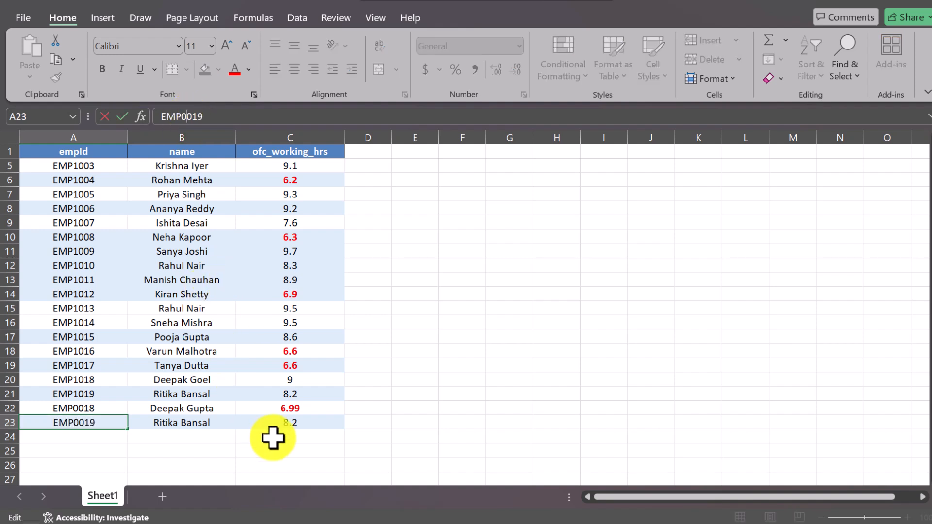
{"action": "left_click", "coordinate": [197, 423]}
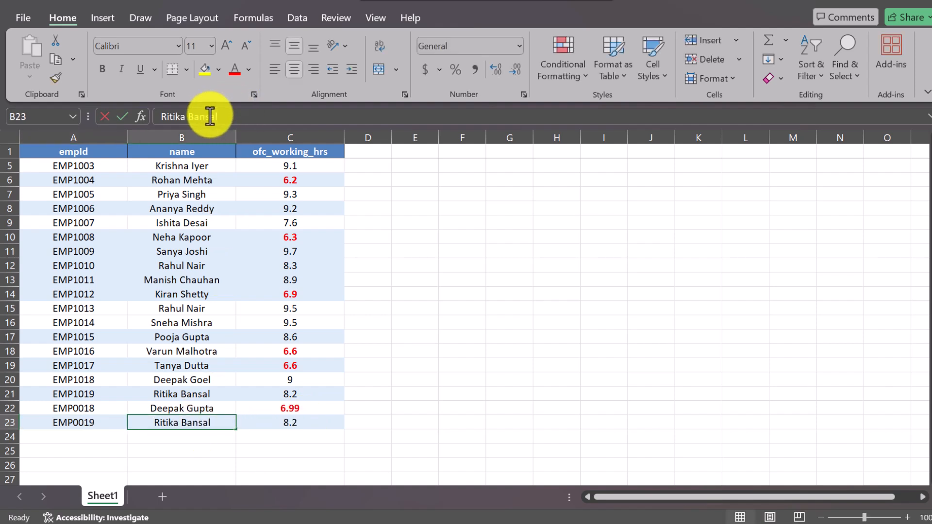
{"action": "double_click", "coordinate": [189, 118]}
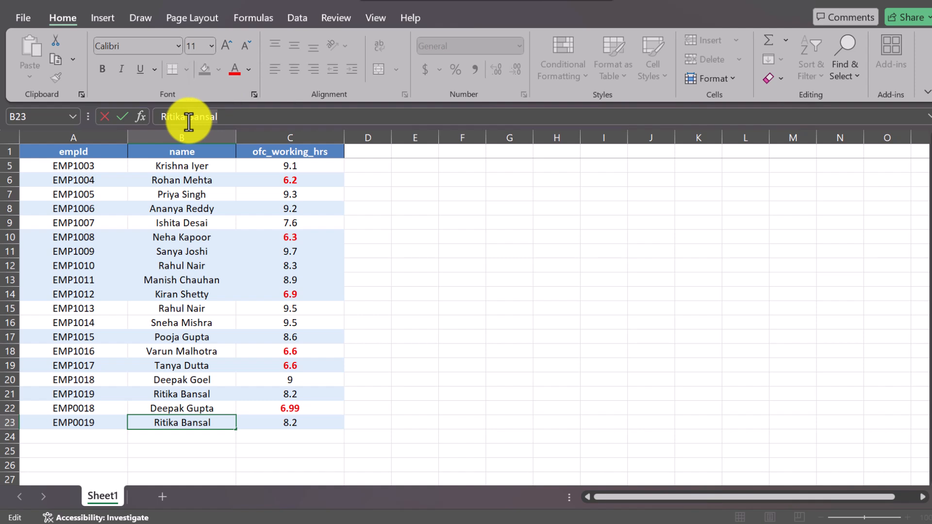
{"action": "type", "text": "Sharma"}
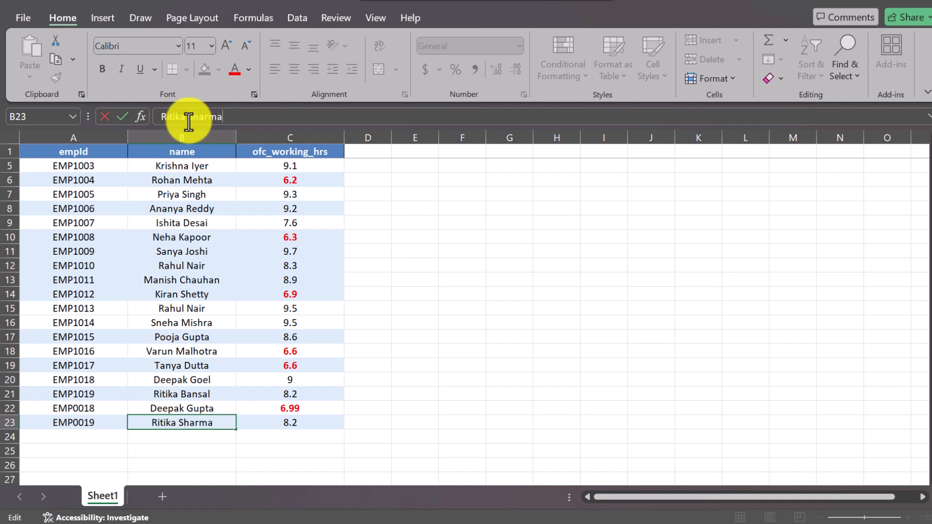
{"action": "left_click", "coordinate": [560, 338]}
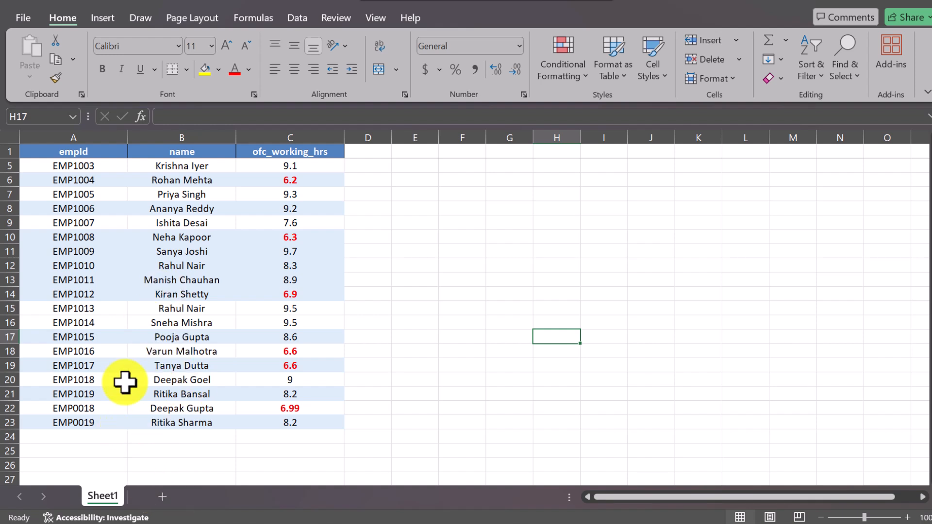
Step: Review the table from its first row to the two added records, checking the ID order and the working-hours highlighting
{"action": "scroll", "coordinate": [150, 343], "scroll_direction": "up", "scroll_amount": 1}
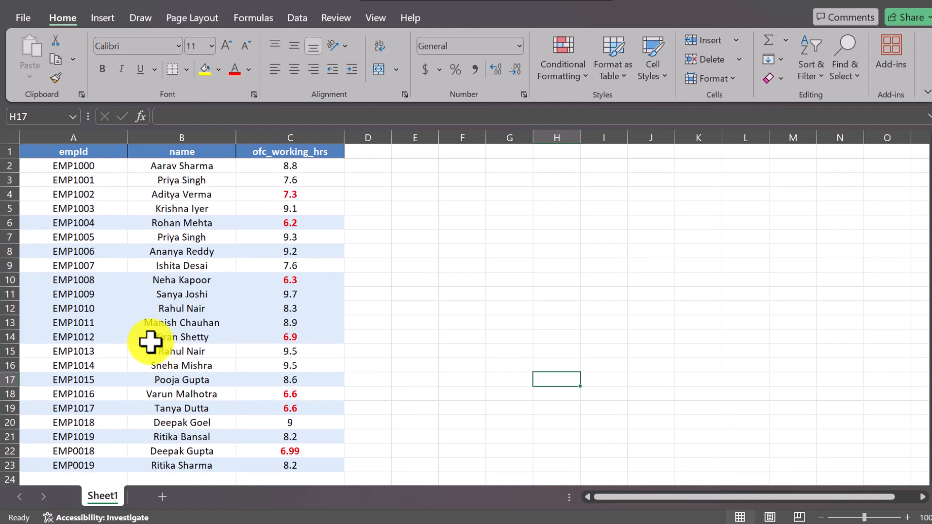
{"action": "scroll", "coordinate": [150, 343], "scroll_direction": "down", "scroll_amount": 1}
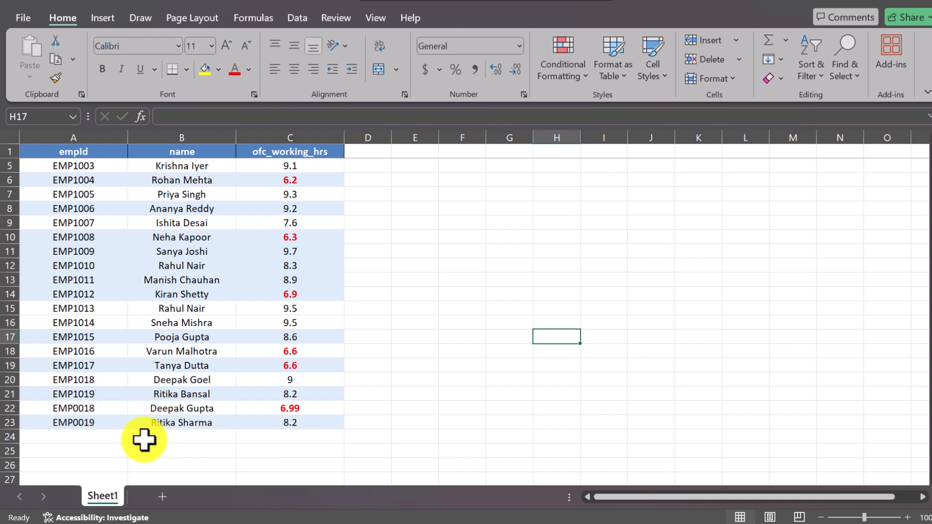
{"action": "left_click", "coordinate": [60, 409]}
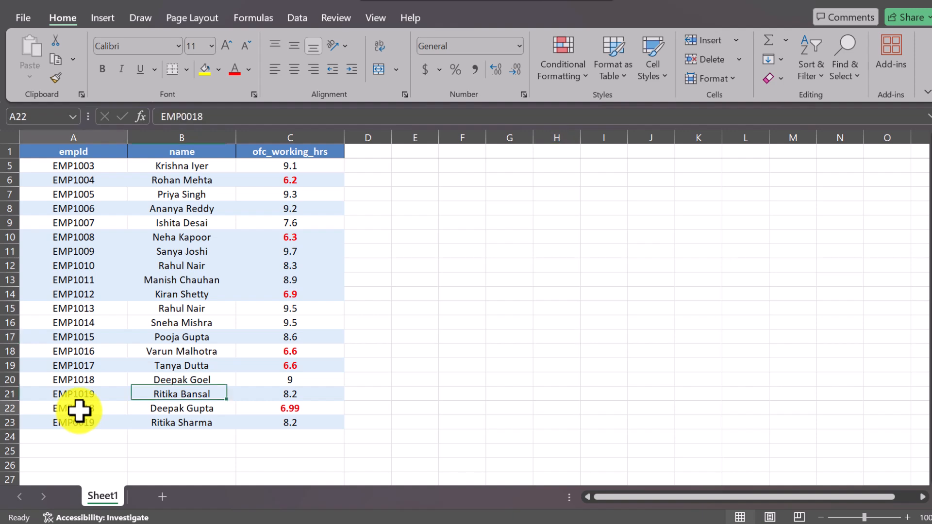
{"action": "scroll", "coordinate": [84, 266], "scroll_direction": "up", "scroll_amount": 1}
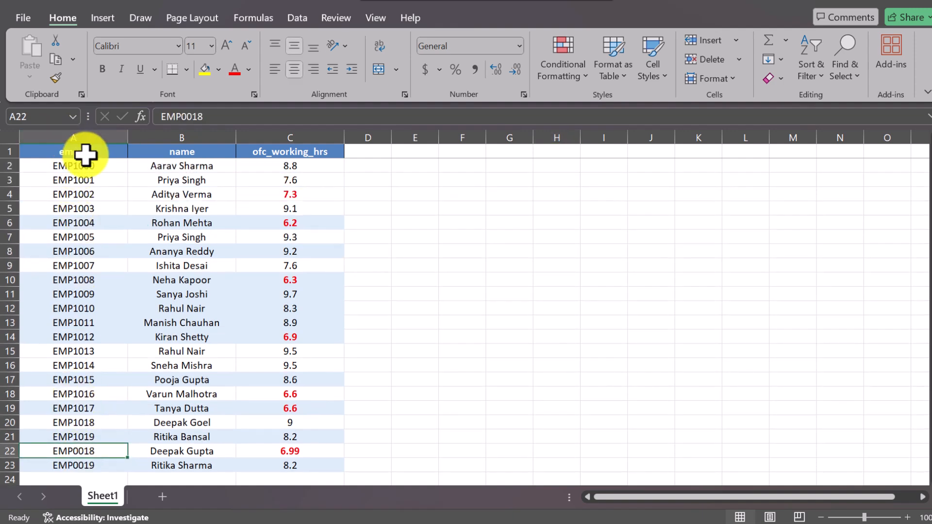
{"action": "scroll", "coordinate": [83, 456], "scroll_direction": "down", "scroll_amount": 1}
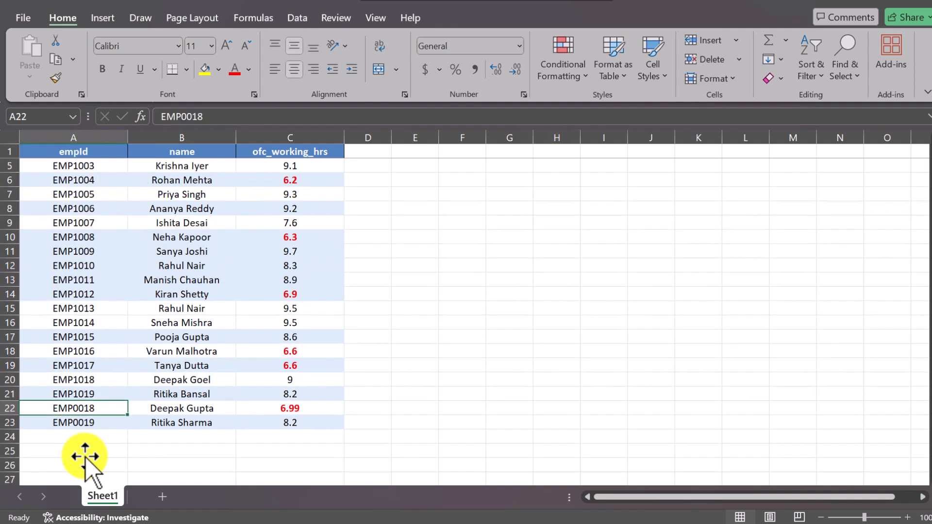
{"action": "left_click", "coordinate": [300, 409]}
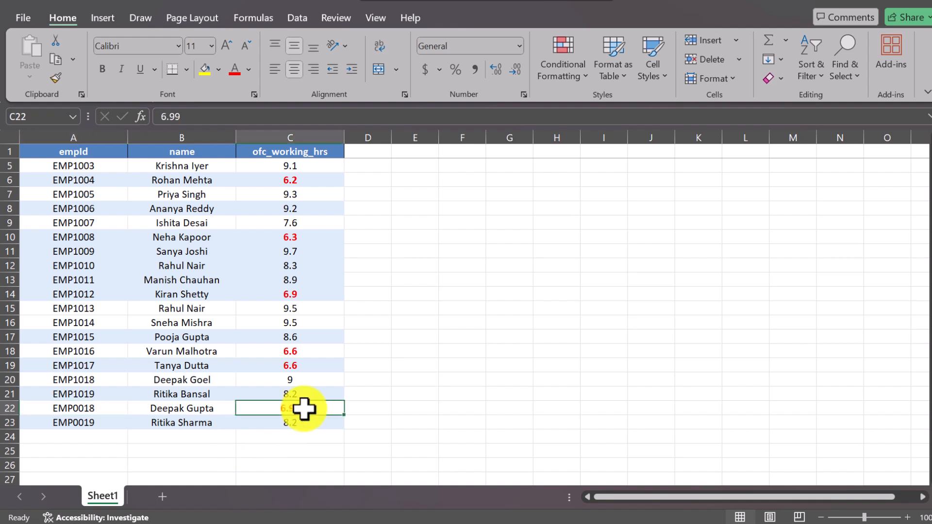
{"action": "scroll", "coordinate": [304, 409], "scroll_direction": "up", "scroll_amount": 1}
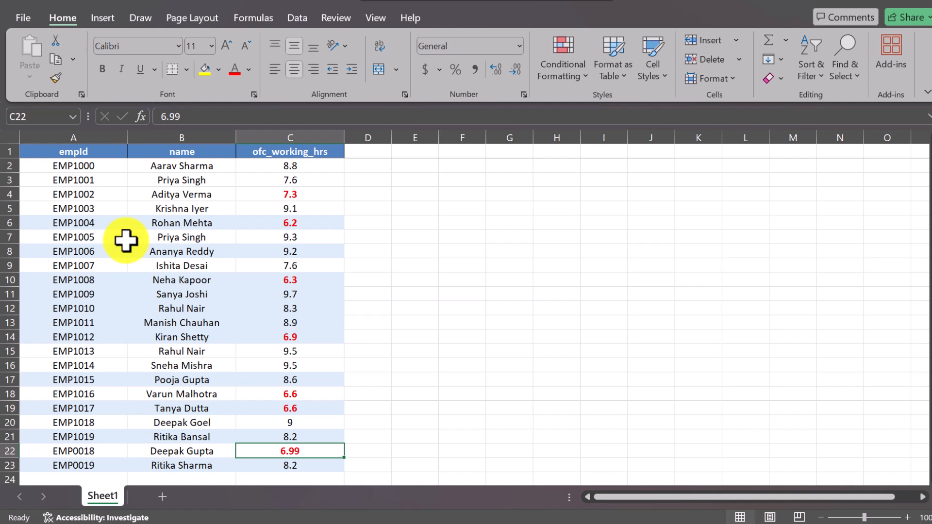
Step: Copy the employee records in A17:C23 and paste them below the table, starting at A24
{"action": "scroll", "coordinate": [160, 327], "scroll_direction": "down", "scroll_amount": 3}
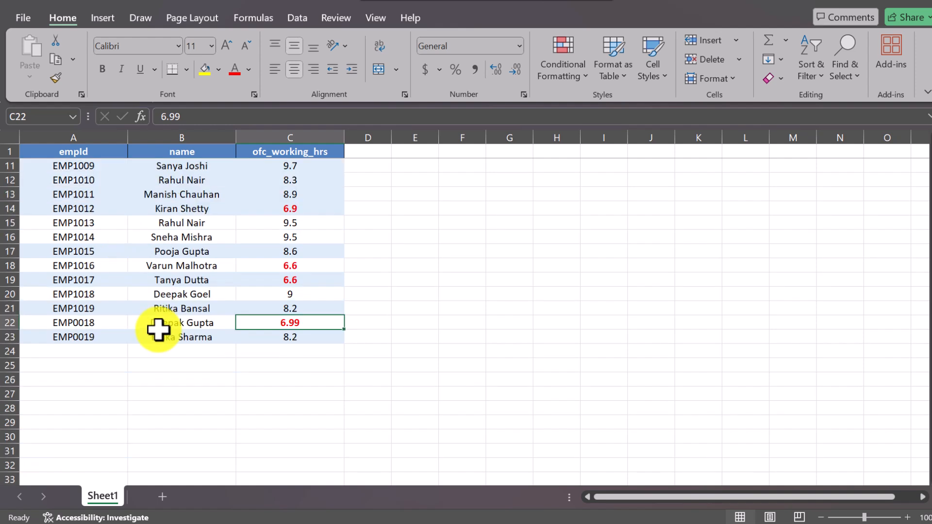
{"action": "left_click", "coordinate": [73, 247]}
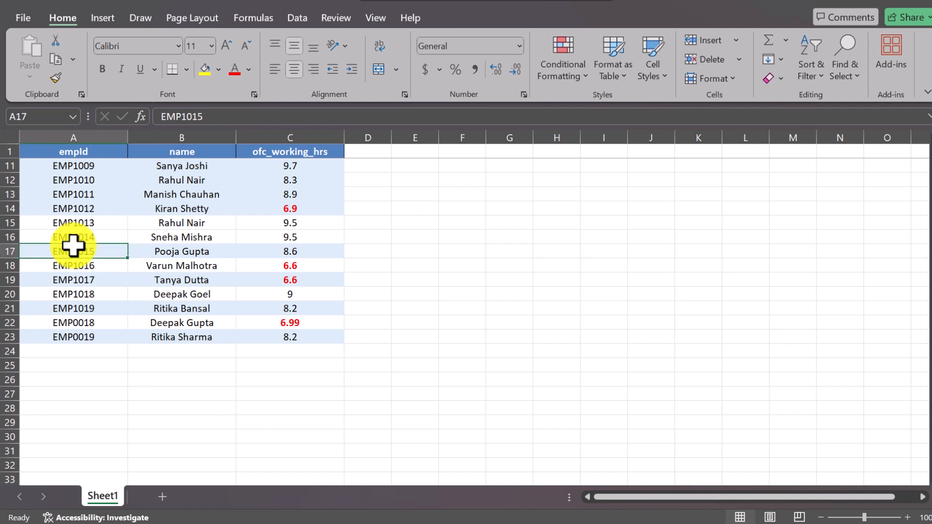
{"action": "left_click", "coordinate": [318, 346], "text": "shift"}
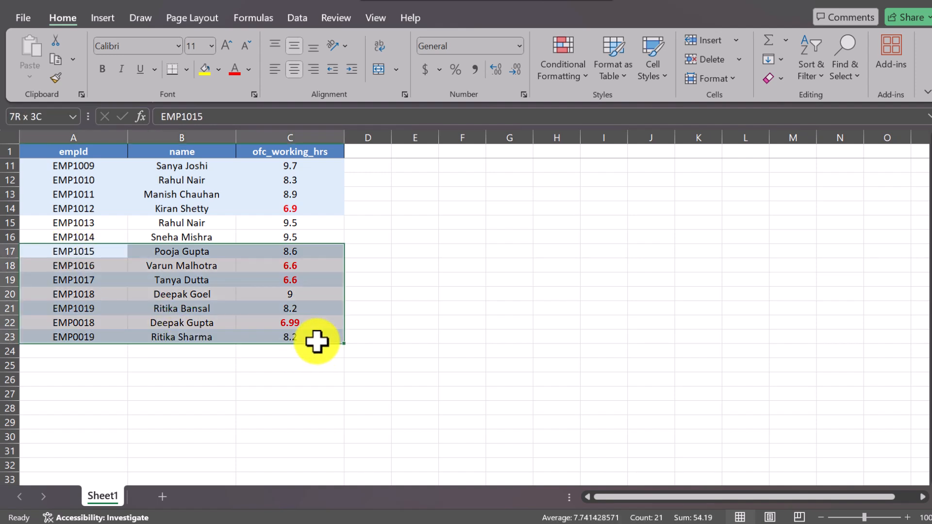
{"action": "key", "text": "ctrl+c"}
{"action": "left_click", "coordinate": [40, 349]}
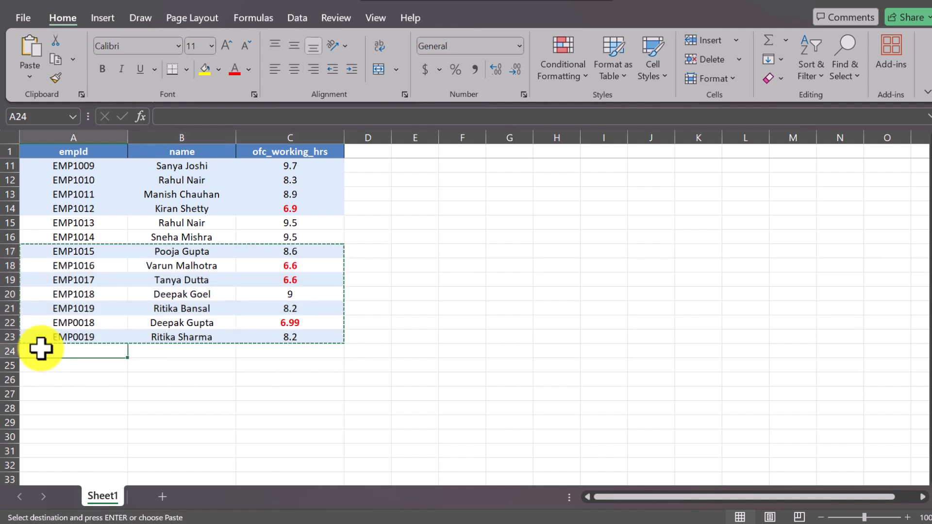
{"action": "key", "text": "ctrl+v"}
{"action": "left_click", "coordinate": [475, 317]}
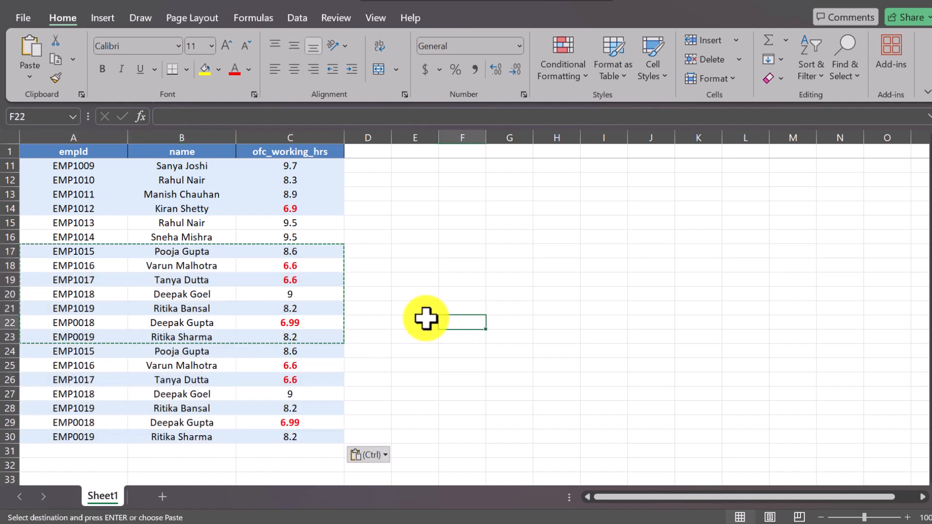
Step: Copy the employee records in A6:C15 and paste them below the table, starting at A31
{"action": "scroll", "coordinate": [424, 318], "scroll_direction": "up", "scroll_amount": 3}
{"action": "left_click", "coordinate": [61, 226]}
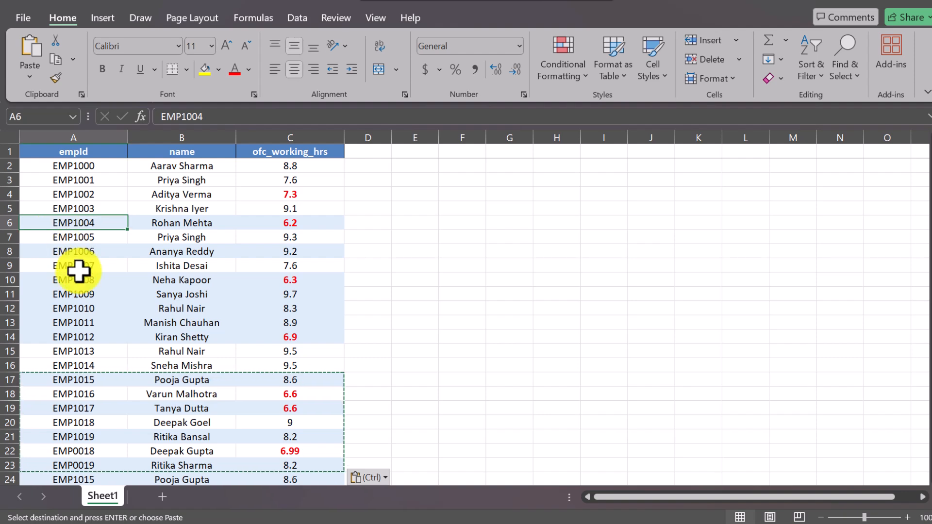
{"action": "scroll", "coordinate": [76, 269], "scroll_direction": "down", "scroll_amount": 2}
{"action": "left_click", "coordinate": [304, 267], "text": "shift"}
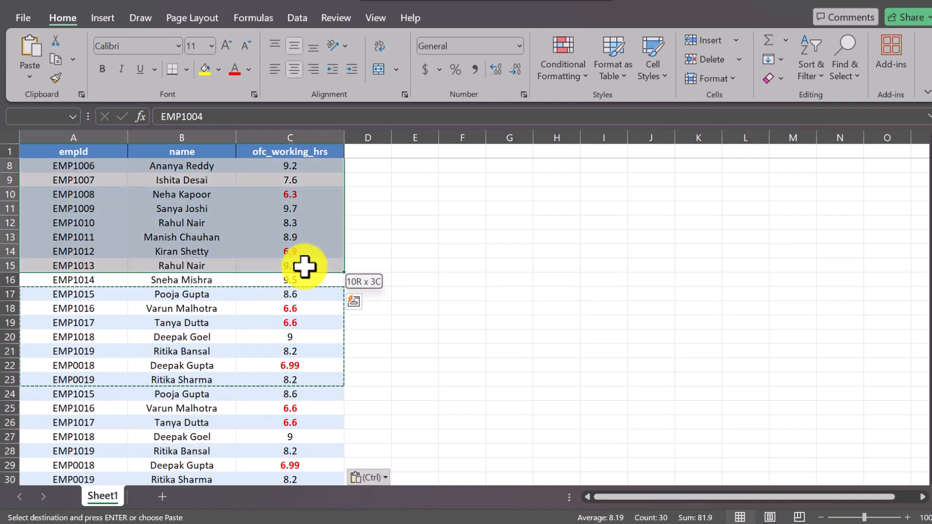
{"action": "scroll", "coordinate": [304, 266], "scroll_direction": "down", "scroll_amount": 3}
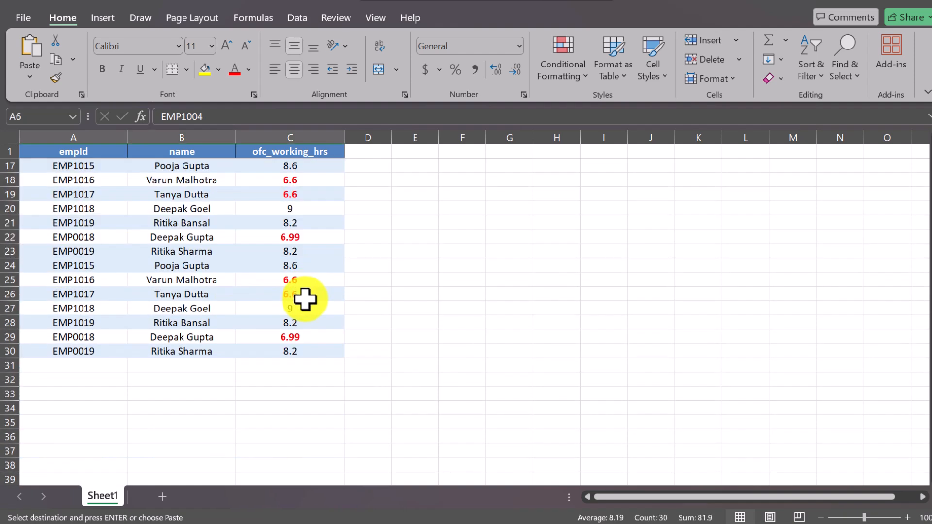
{"action": "left_click", "coordinate": [69, 365]}
{"action": "key", "text": "ctrl+v"}
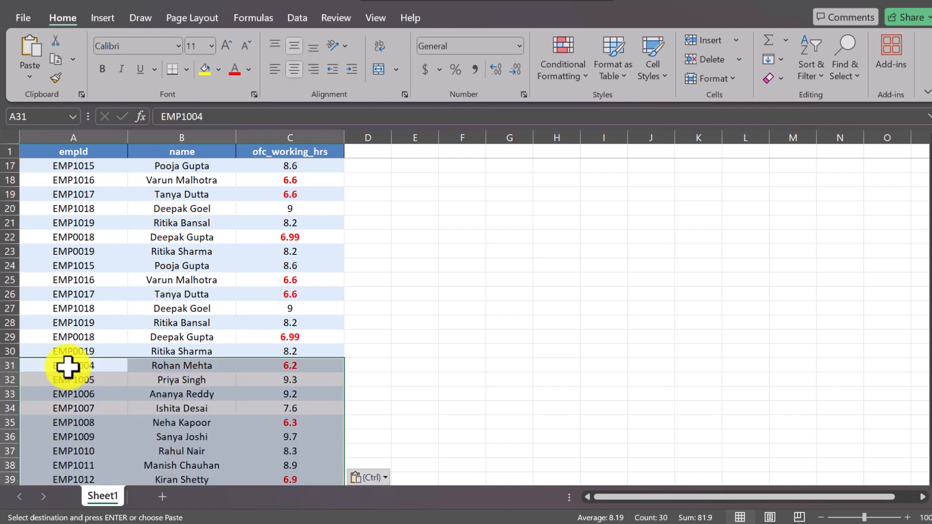
{"action": "scroll", "coordinate": [81, 367], "scroll_direction": "up", "scroll_amount": 5}
{"action": "key", "text": "ctrl"}
{"action": "left_click", "coordinate": [327, 242]}
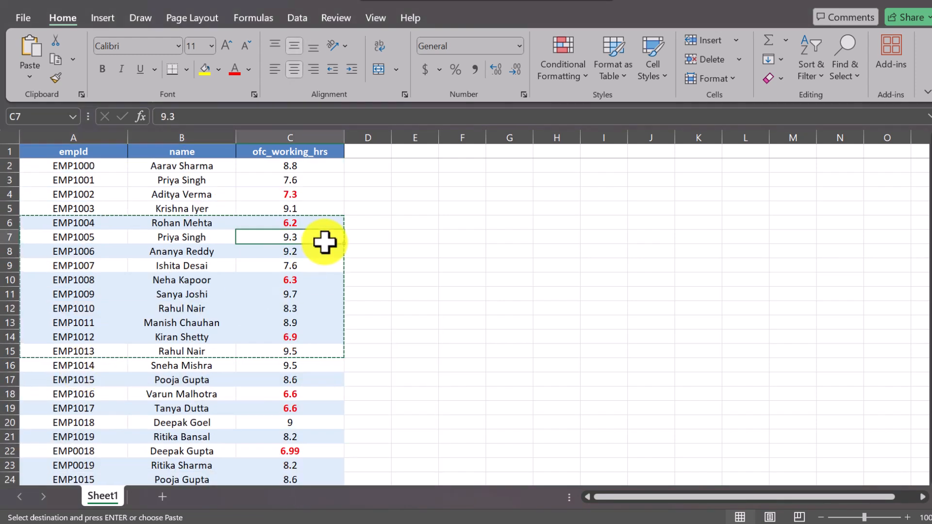
{"action": "left_click", "coordinate": [414, 236]}
{"action": "key", "text": "Escape"}
{"action": "scroll", "coordinate": [229, 333], "scroll_direction": "down", "scroll_amount": 9}
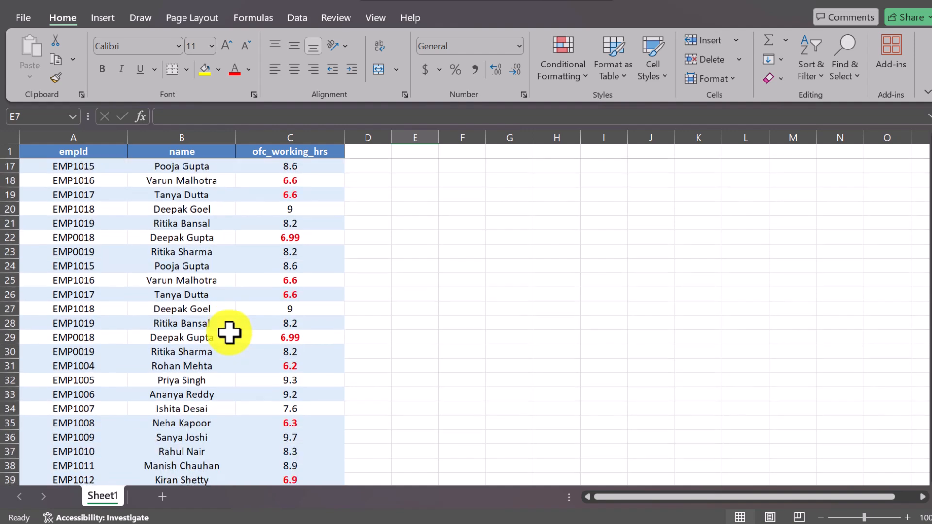
{"action": "scroll", "coordinate": [228, 333], "scroll_direction": "up", "scroll_amount": 9}
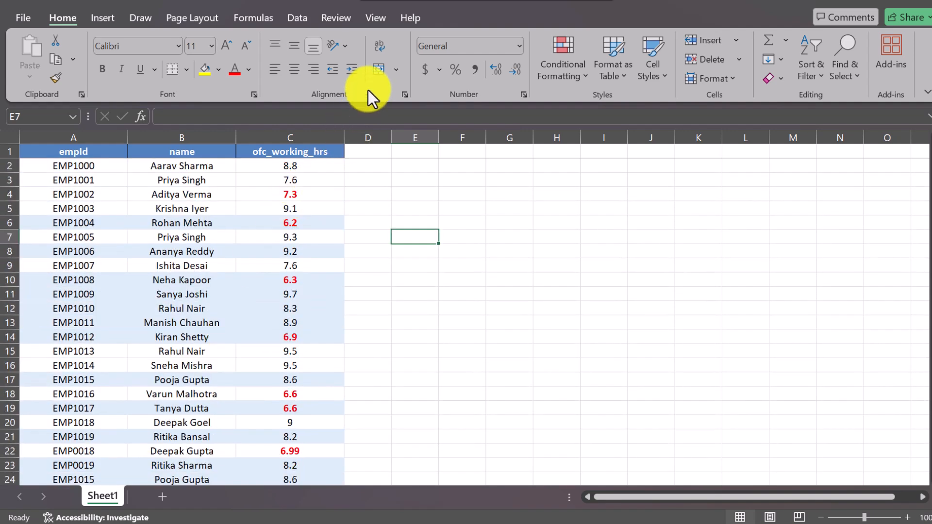
Step: Check the list of existing macros for all open workbooks and leave it
{"action": "left_click", "coordinate": [379, 15]}
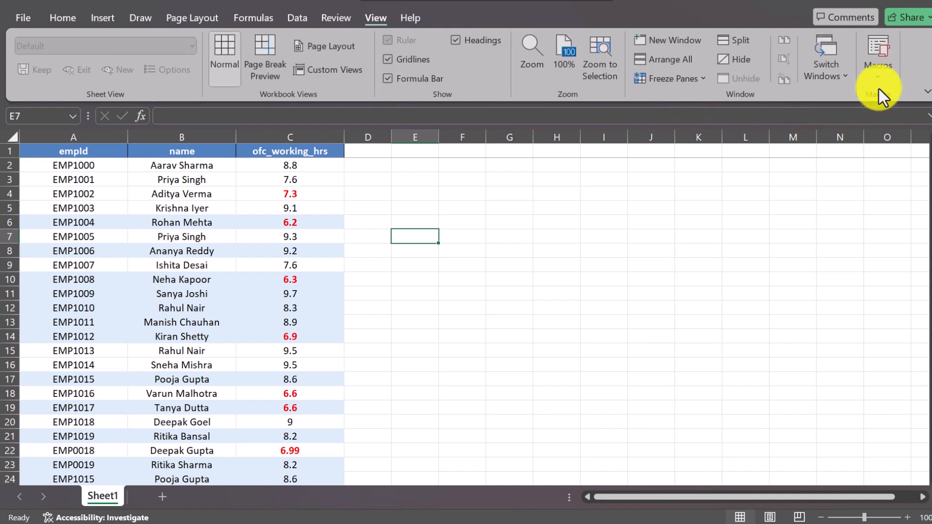
{"action": "left_click", "coordinate": [867, 67]}
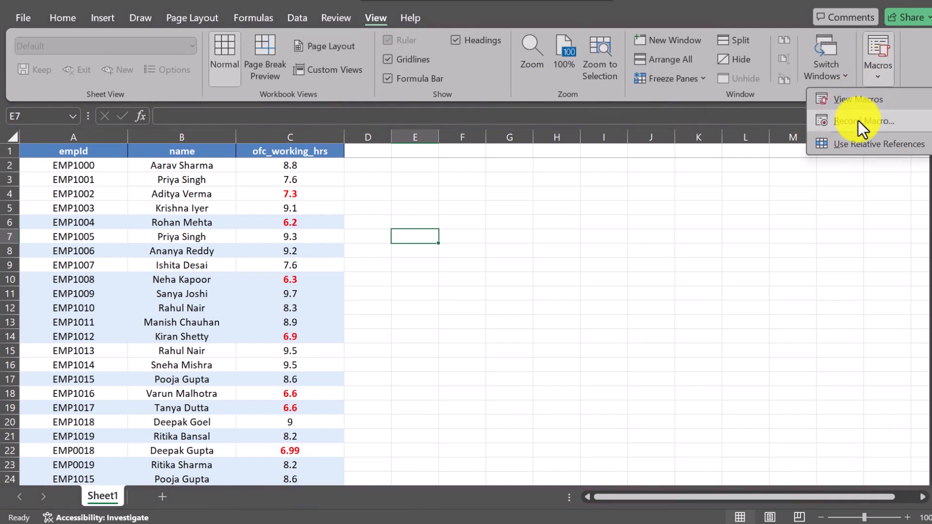
{"action": "left_click", "coordinate": [853, 100]}
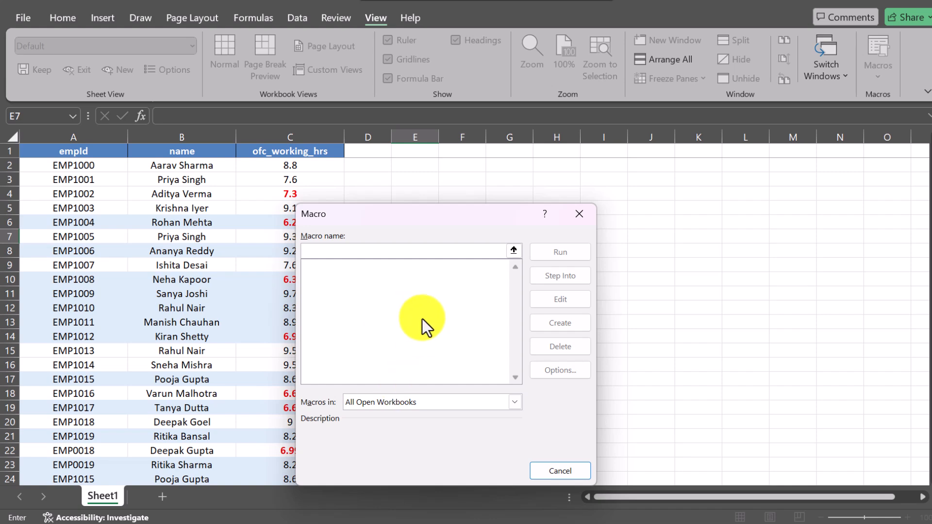
{"action": "left_click", "coordinate": [559, 471]}
Step: Start recording a new macro stored in This Workbook
{"action": "left_click", "coordinate": [873, 77]}
{"action": "left_click", "coordinate": [873, 118]}
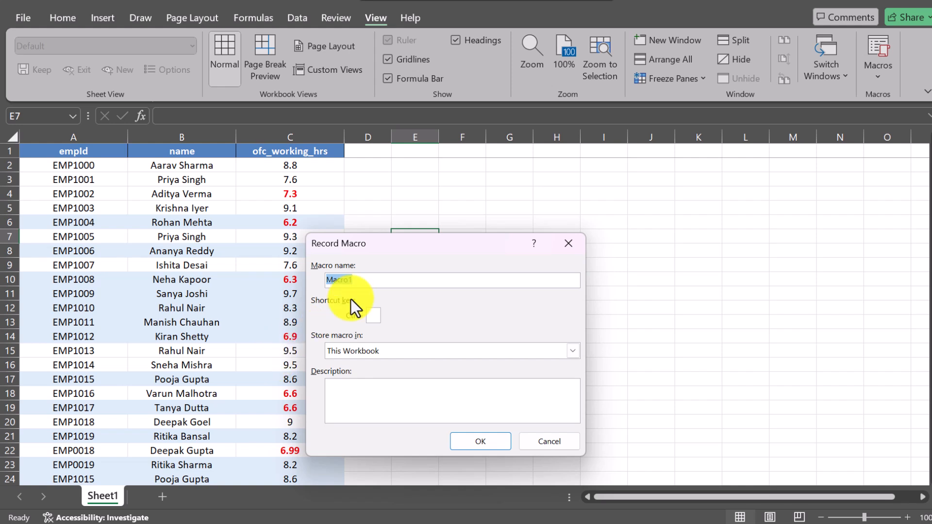
{"action": "left_click", "coordinate": [490, 447]}
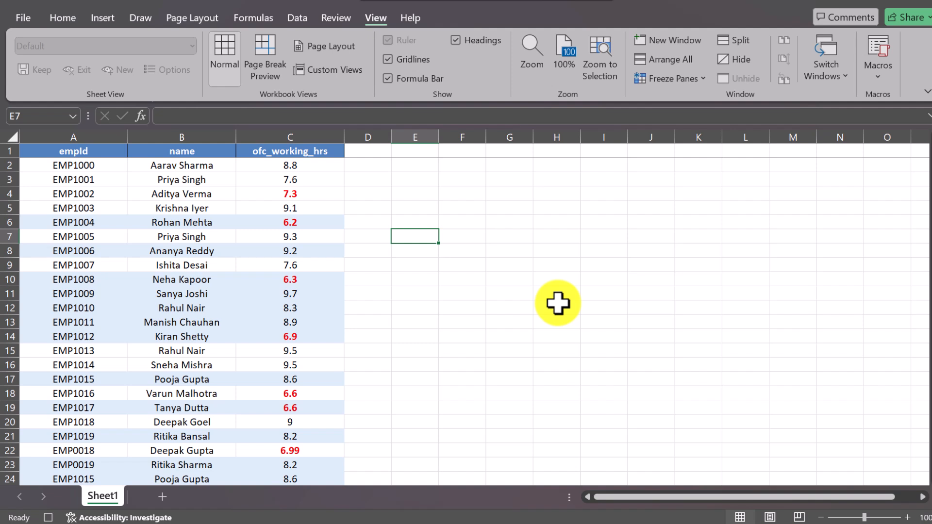
Step: Remove duplicate records from the whole table, headers included, comparing only the empId column
{"action": "left_click", "coordinate": [33, 151]}
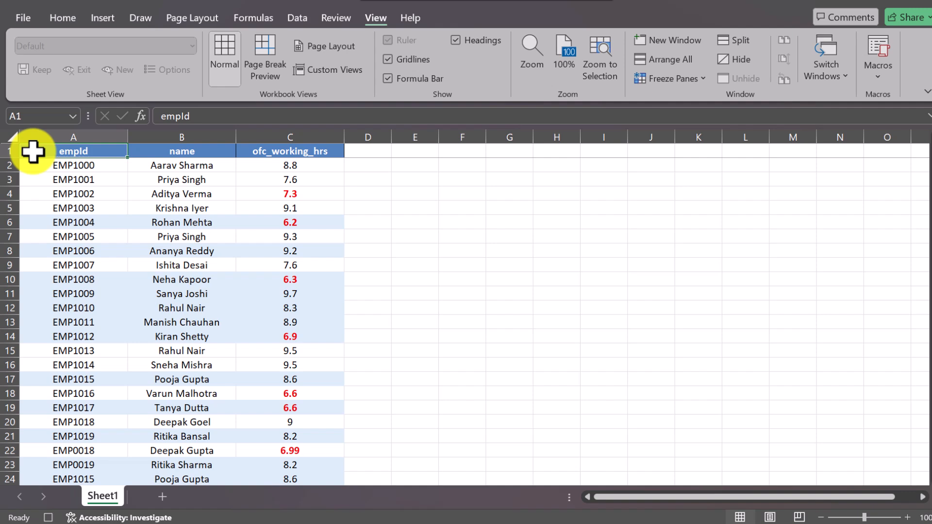
{"action": "key", "text": "ctrl+shift+Right"}
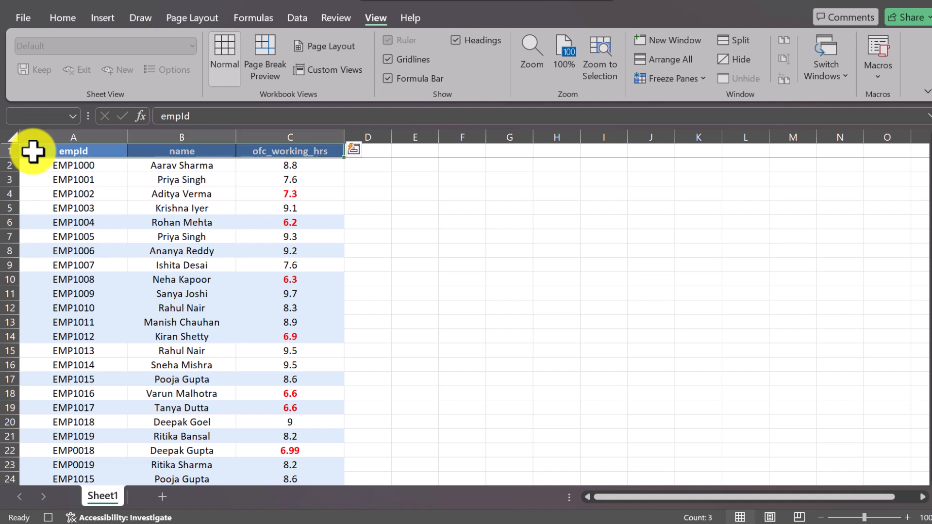
{"action": "key", "text": "ctrl+shift+Down"}
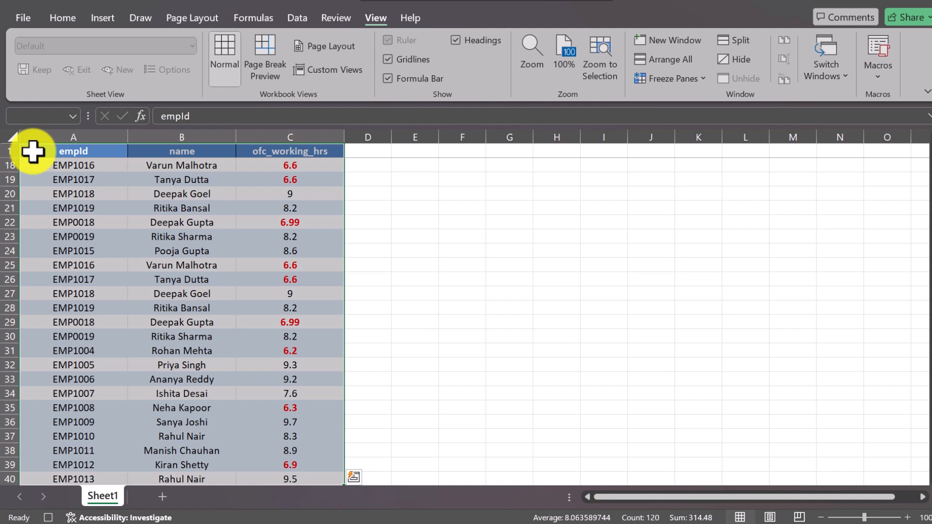
{"action": "left_click", "coordinate": [290, 16]}
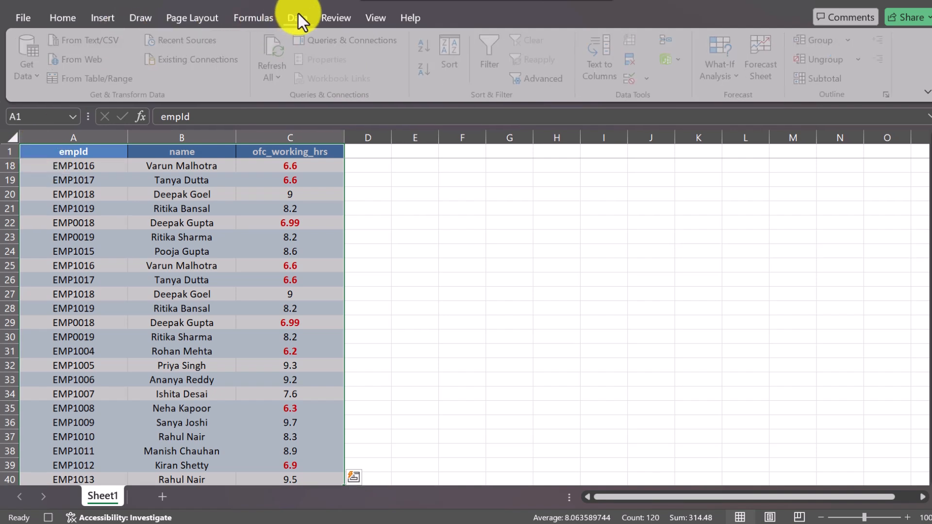
{"action": "left_click", "coordinate": [637, 60]}
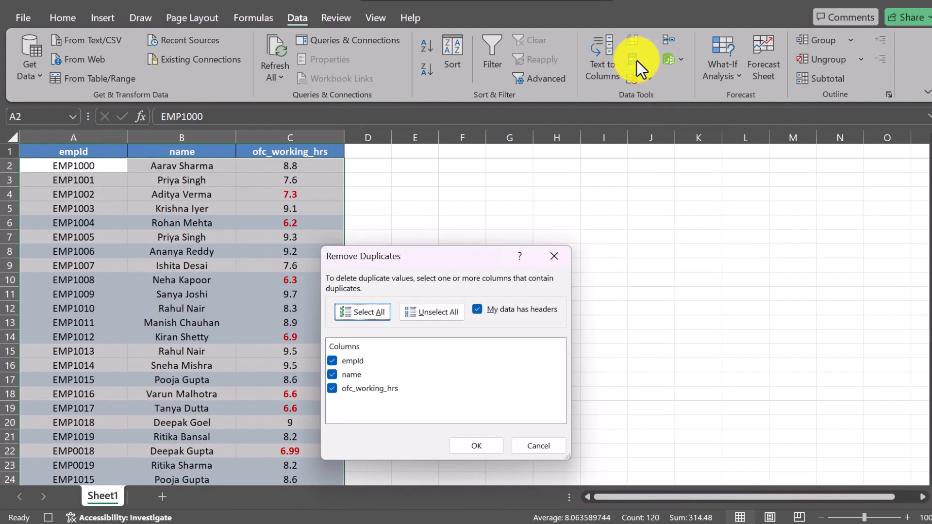
{"action": "left_click", "coordinate": [332, 375]}
{"action": "left_click", "coordinate": [332, 388]}
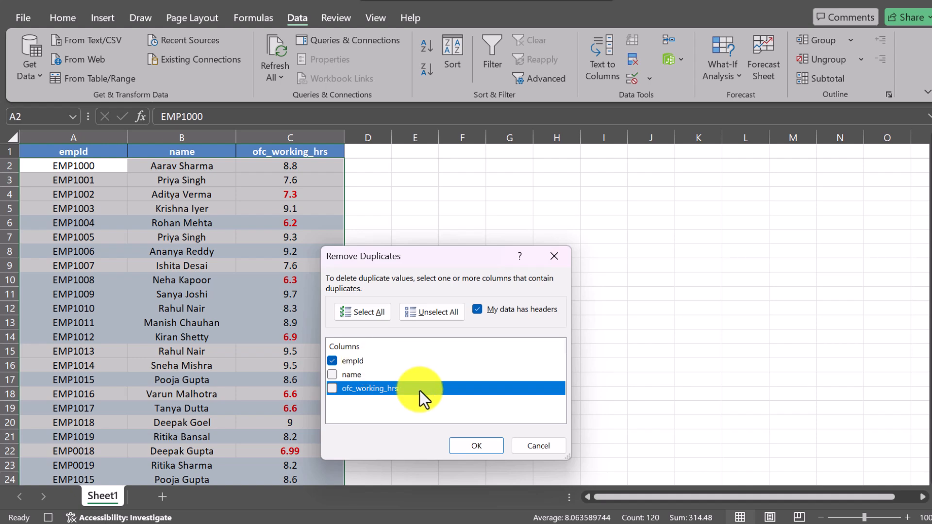
{"action": "left_click", "coordinate": [467, 444]}
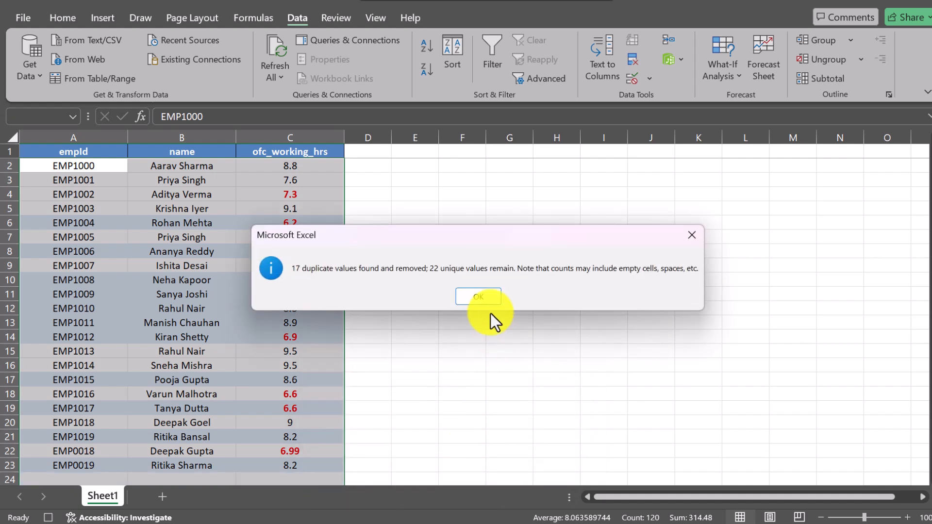
{"action": "left_click", "coordinate": [481, 295]}
{"action": "scroll", "coordinate": [365, 393], "scroll_direction": "down", "scroll_amount": 5}
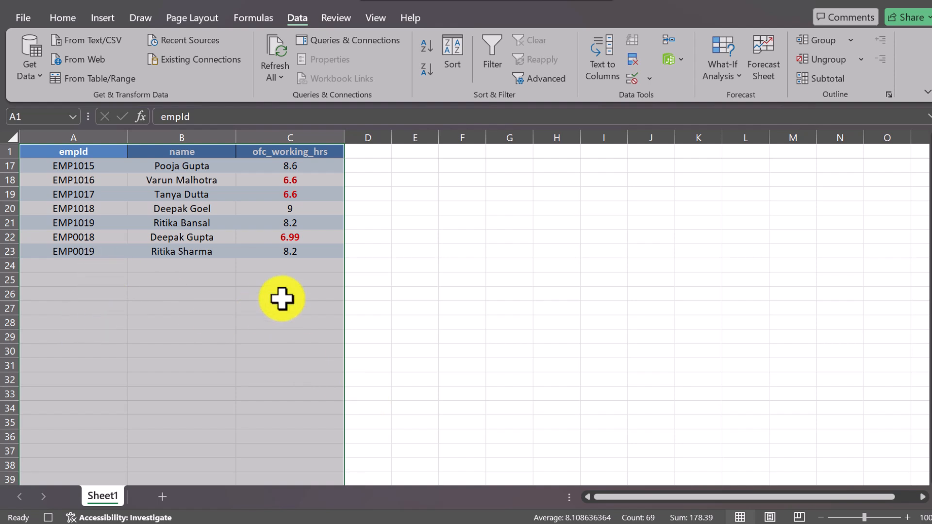
{"action": "left_click", "coordinate": [407, 265]}
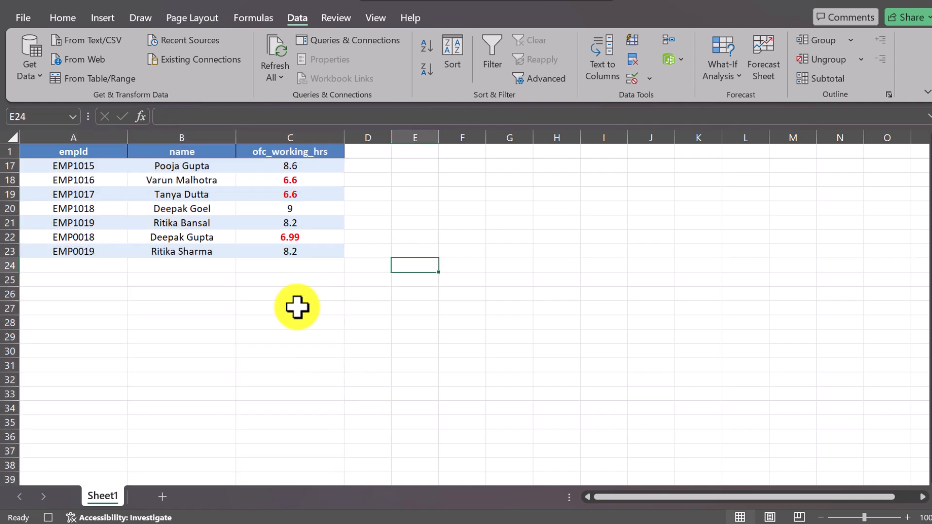
{"action": "scroll", "coordinate": [275, 310], "scroll_direction": "up", "scroll_amount": 5}
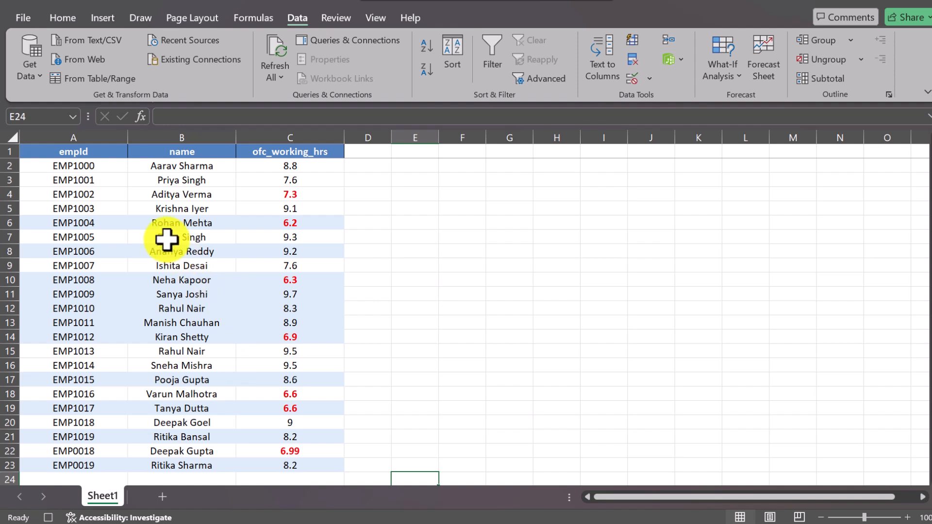
Step: Sort the records in A2:C23 by Column A on cell values, A to Z, treating the selection as having no headers
{"action": "left_click", "coordinate": [59, 168]}
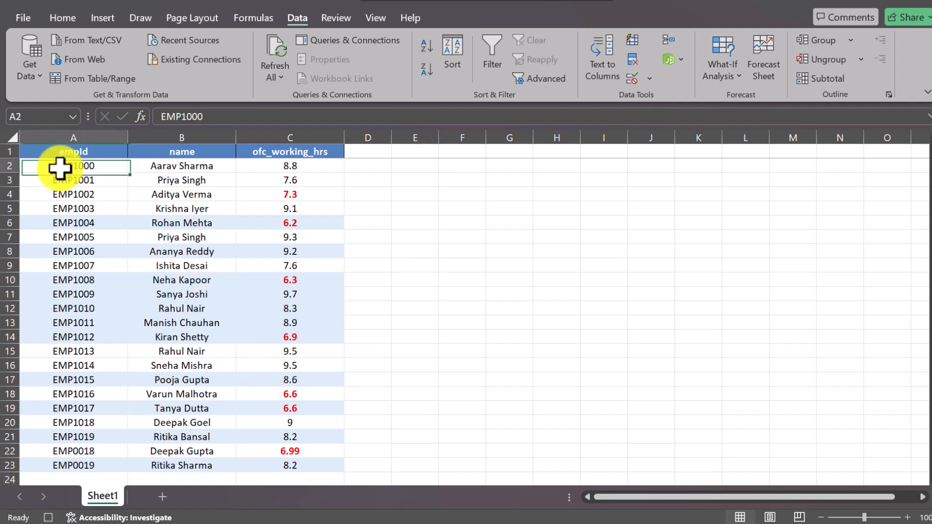
{"action": "key", "text": "ctrl+shift+Right"}
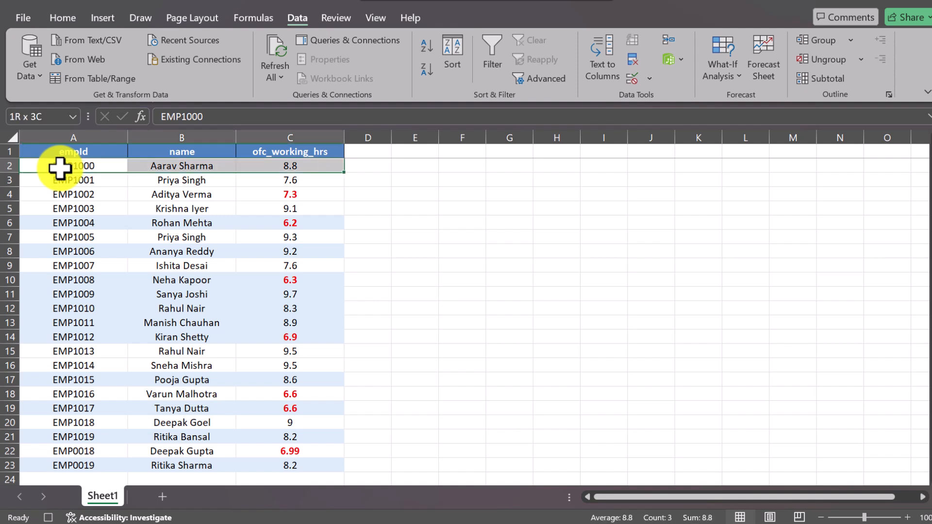
{"action": "key", "text": "ctrl+shift+Down"}
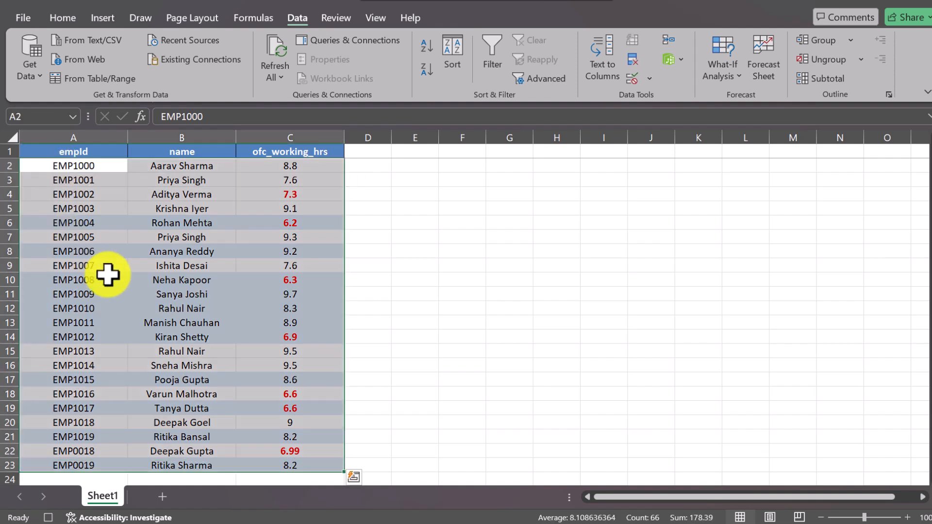
{"action": "left_click", "coordinate": [451, 46]}
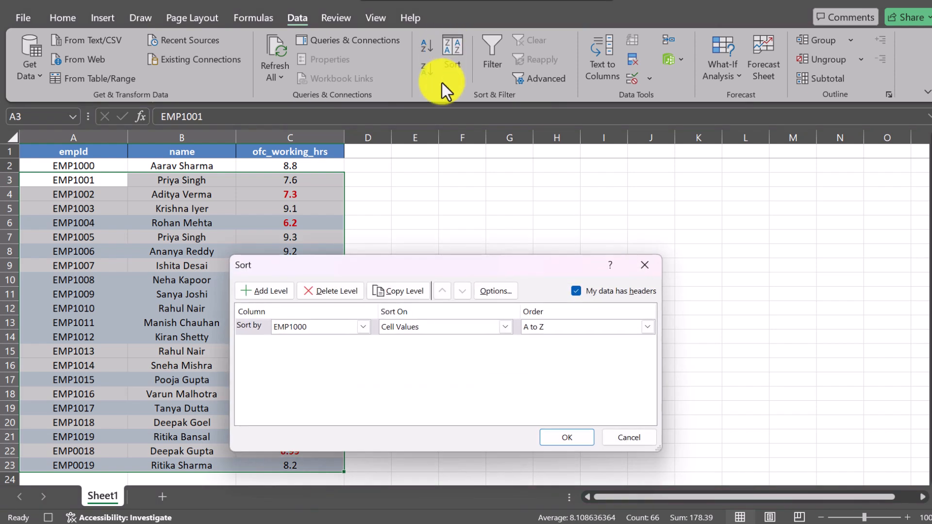
{"action": "left_click", "coordinate": [362, 328]}
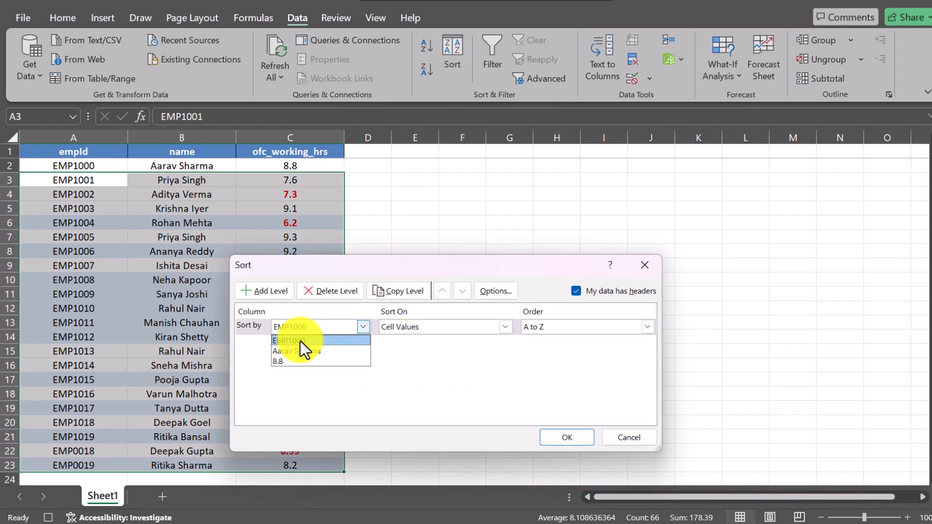
{"action": "left_click", "coordinate": [577, 290]}
{"action": "left_click", "coordinate": [577, 290]}
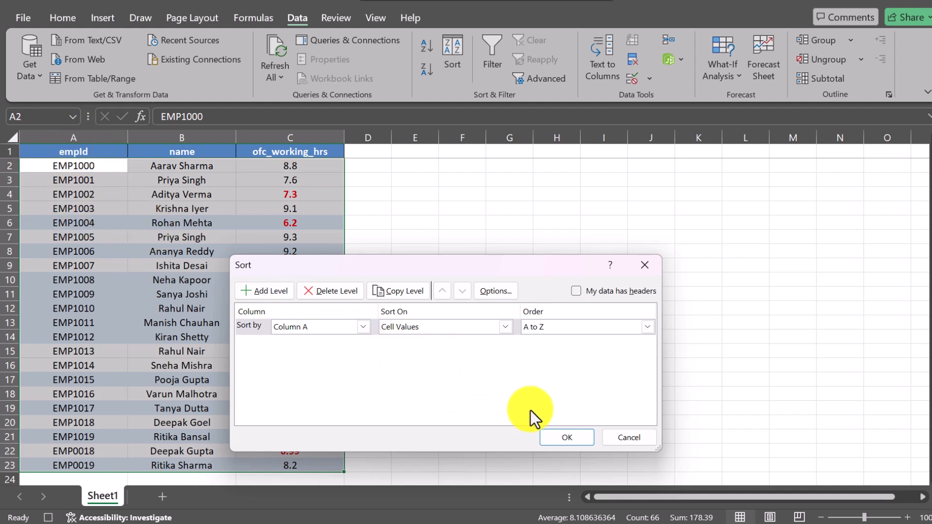
{"action": "left_click", "coordinate": [554, 435]}
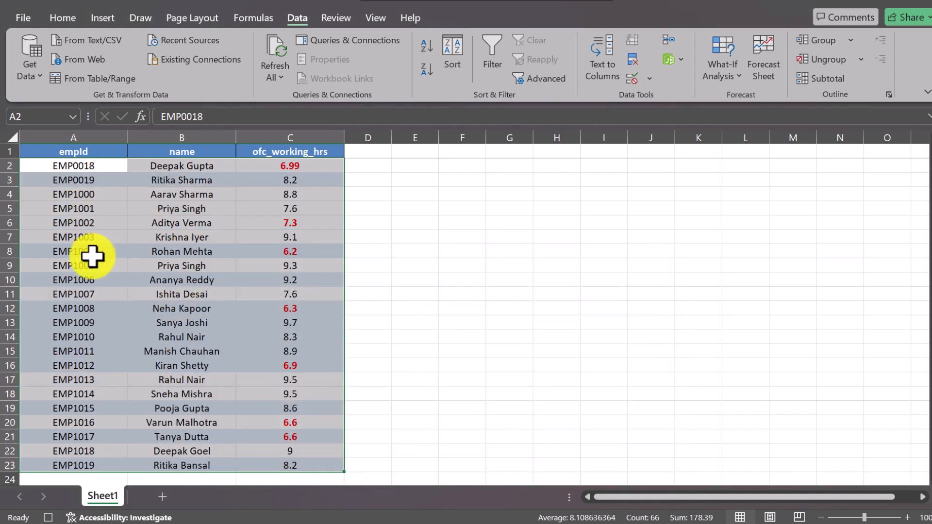
{"action": "scroll", "coordinate": [110, 296], "scroll_direction": "down", "scroll_amount": 2}
{"action": "scroll", "coordinate": [111, 296], "scroll_direction": "up", "scroll_amount": 2}
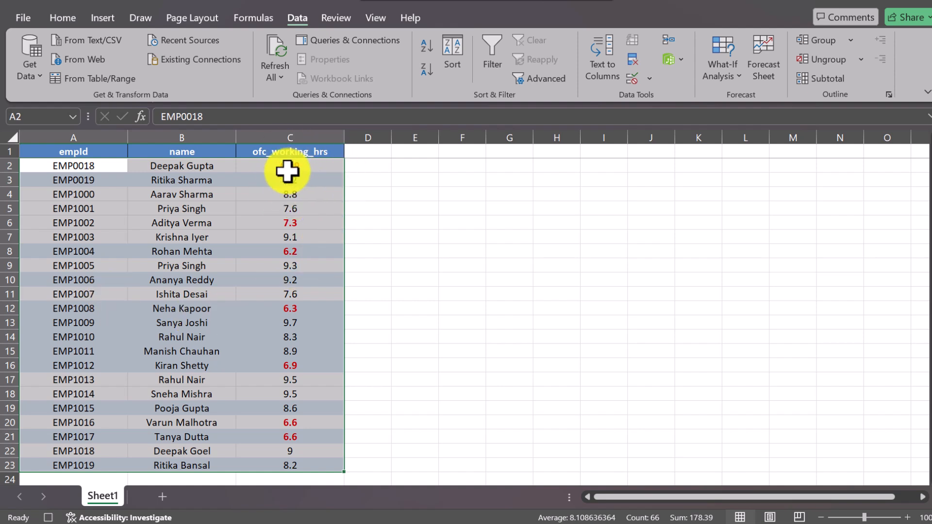
{"action": "scroll", "coordinate": [289, 274], "scroll_direction": "down", "scroll_amount": 3}
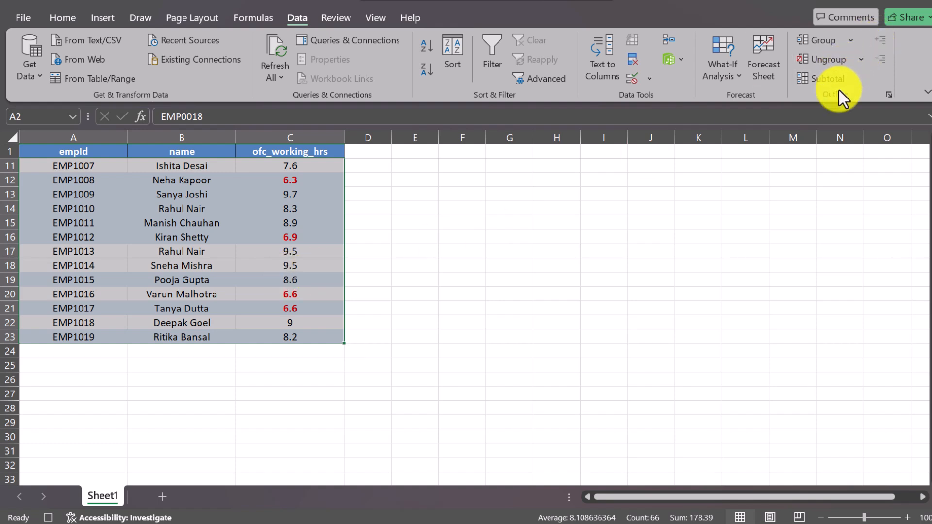
Step: Stop recording the macro and deselect the table
{"action": "left_click", "coordinate": [378, 14]}
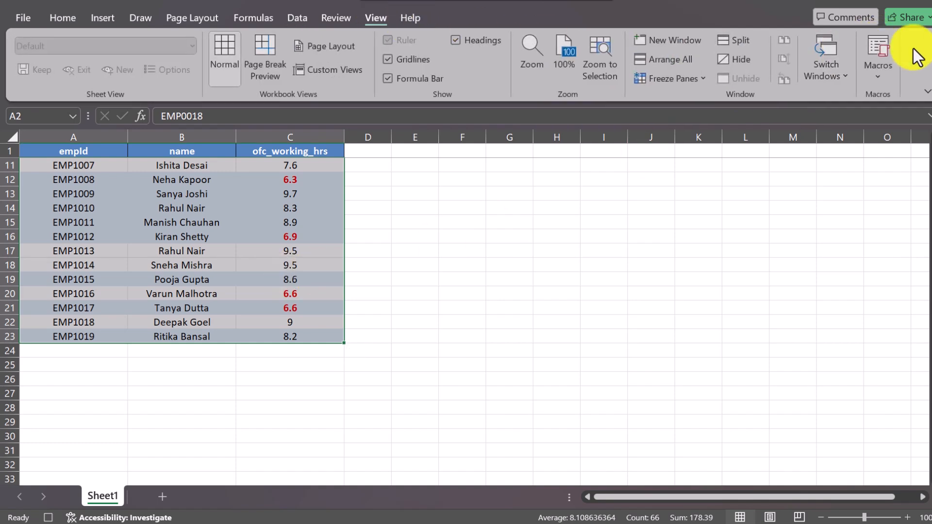
{"action": "left_click", "coordinate": [881, 77]}
{"action": "left_click", "coordinate": [853, 120]}
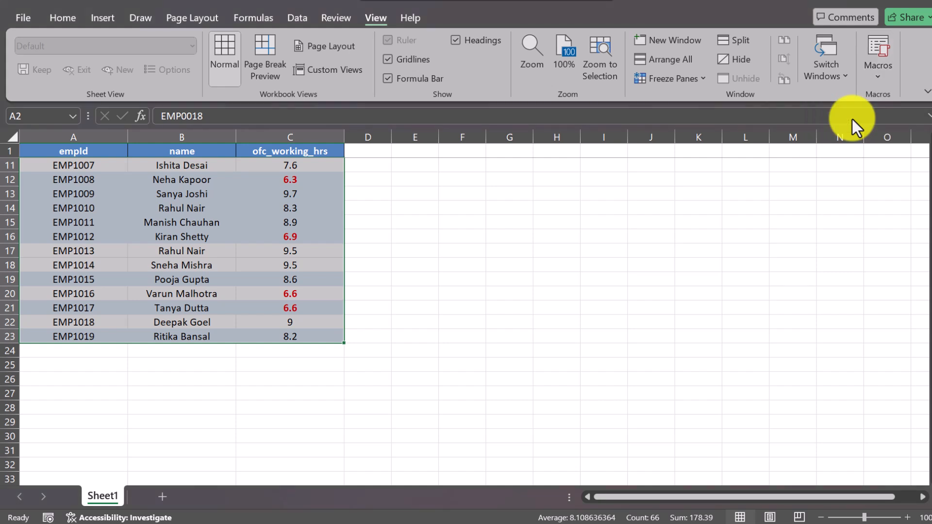
{"action": "left_click", "coordinate": [401, 248]}
{"action": "scroll", "coordinate": [401, 246], "scroll_direction": "up", "scroll_amount": 3}
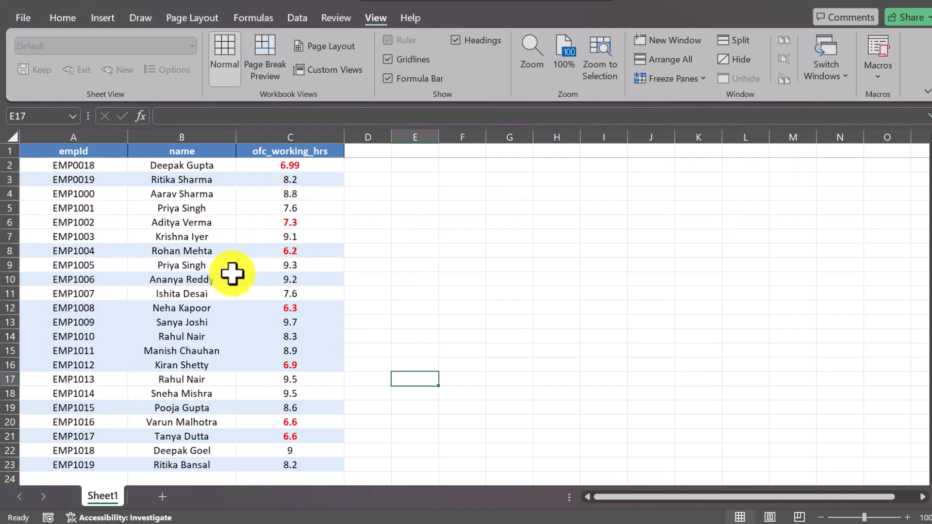
{"action": "scroll", "coordinate": [232, 273], "scroll_direction": "down", "scroll_amount": 3}
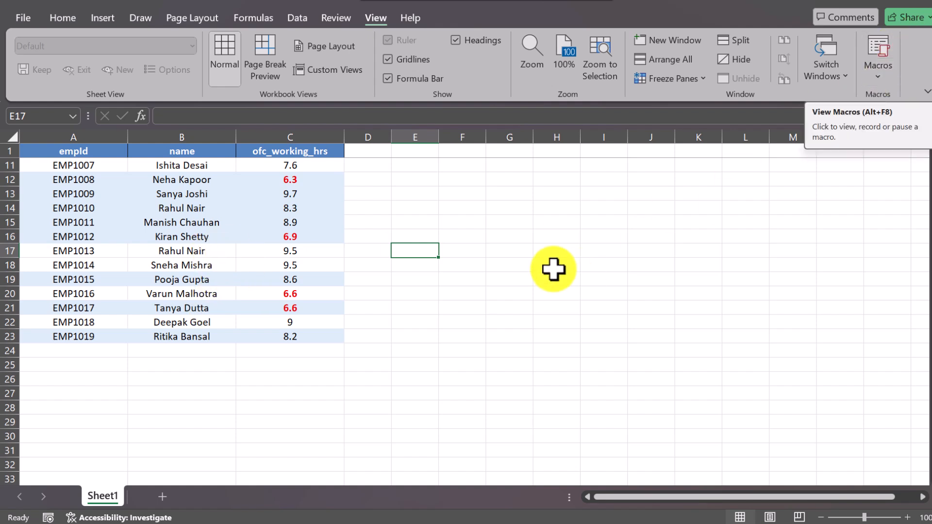
Step: Insert a 1-inch circle over columns F to H beside the table and label it "Run macro"
{"action": "scroll", "coordinate": [474, 250], "scroll_direction": "up", "scroll_amount": 3}
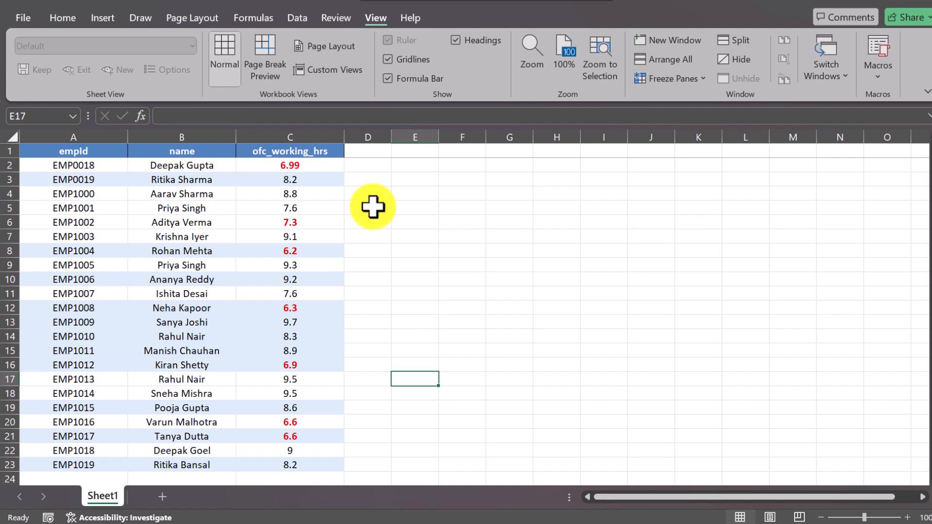
{"action": "left_click", "coordinate": [101, 18]}
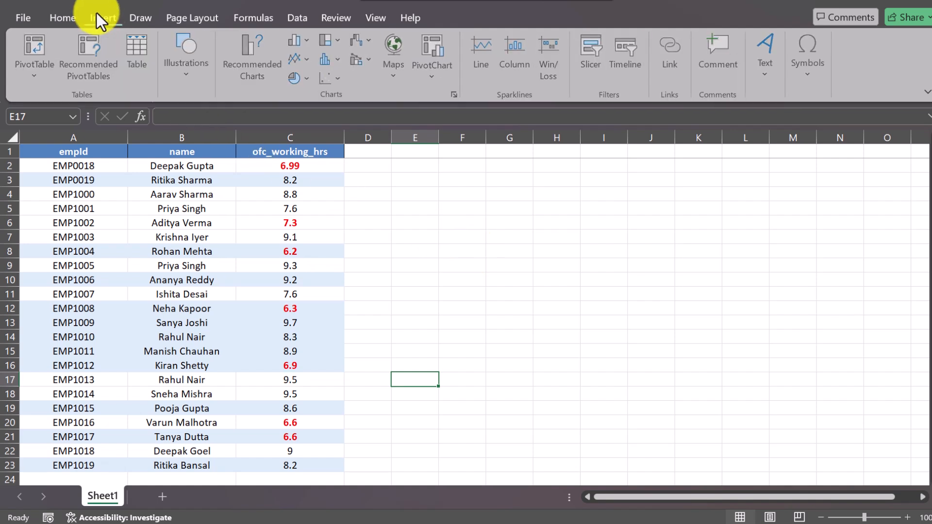
{"action": "left_click", "coordinate": [173, 72]}
{"action": "left_click", "coordinate": [213, 116]}
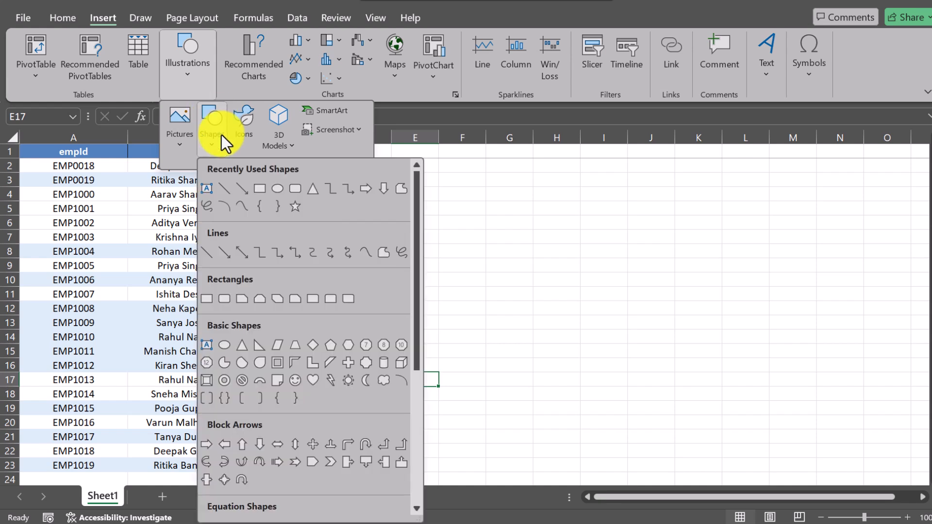
{"action": "left_click", "coordinate": [286, 187]}
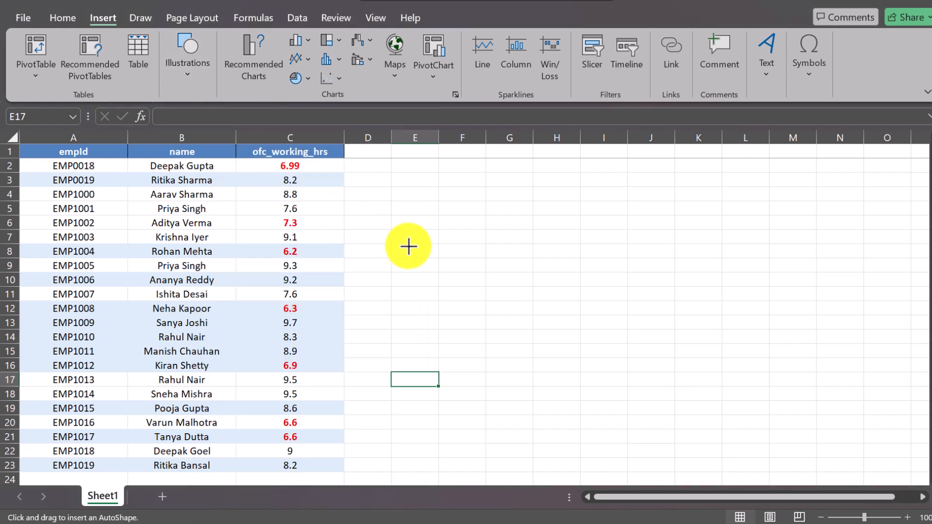
{"action": "left_click", "coordinate": [481, 258]}
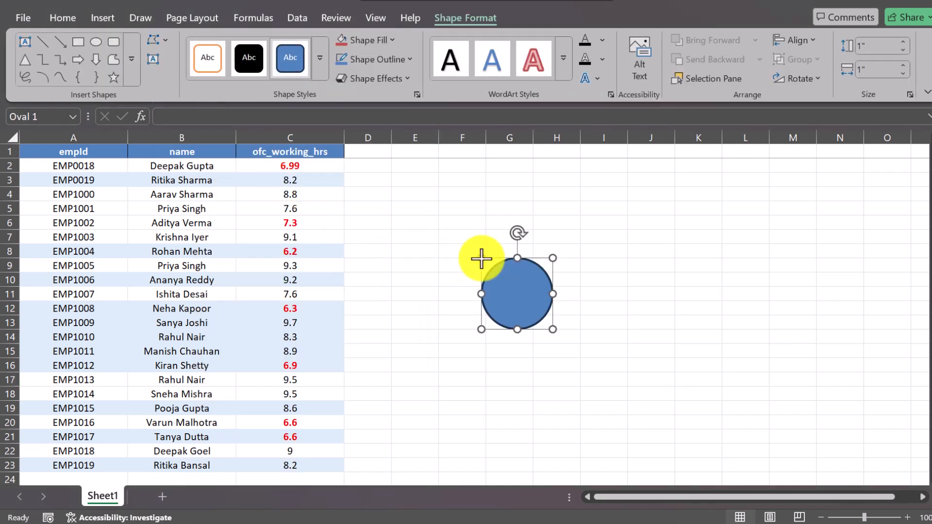
{"action": "left_click", "coordinate": [513, 318]}
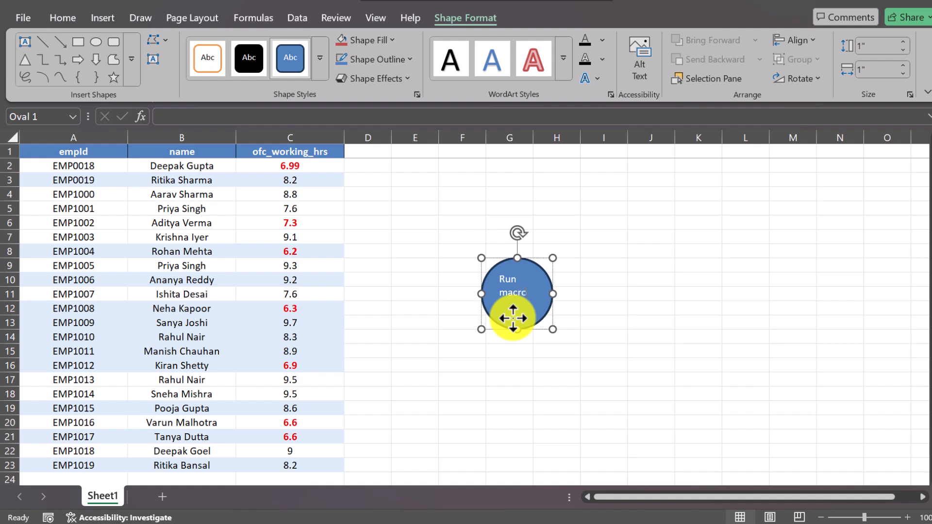
{"action": "left_click", "coordinate": [541, 388]}
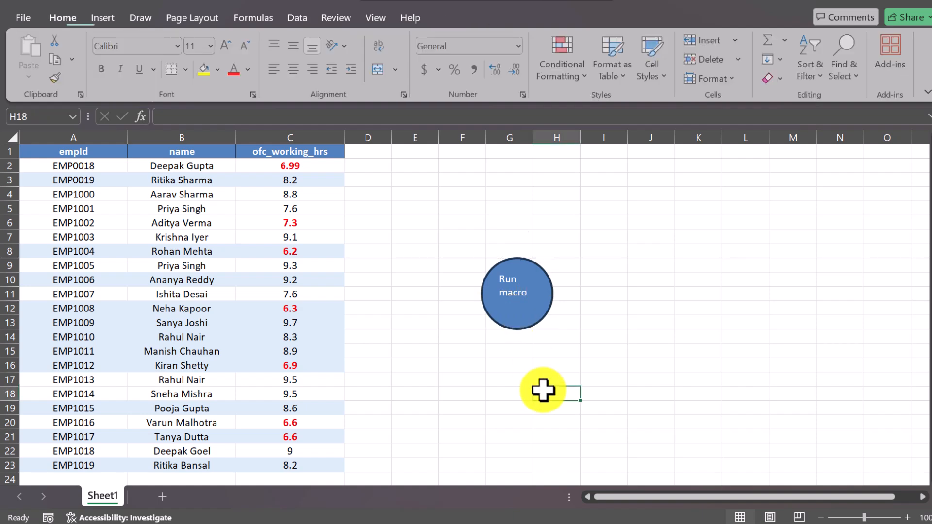
Step: Assign Macro1 to the "Run macro" circle and deselect the shape
{"action": "left_click", "coordinate": [500, 291]}
{"action": "right_click", "coordinate": [505, 289]}
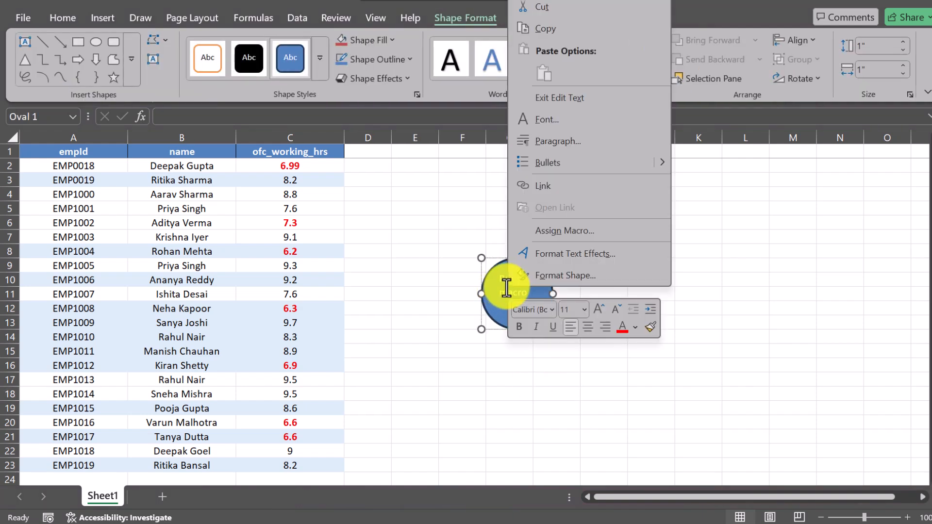
{"action": "left_click", "coordinate": [561, 233]}
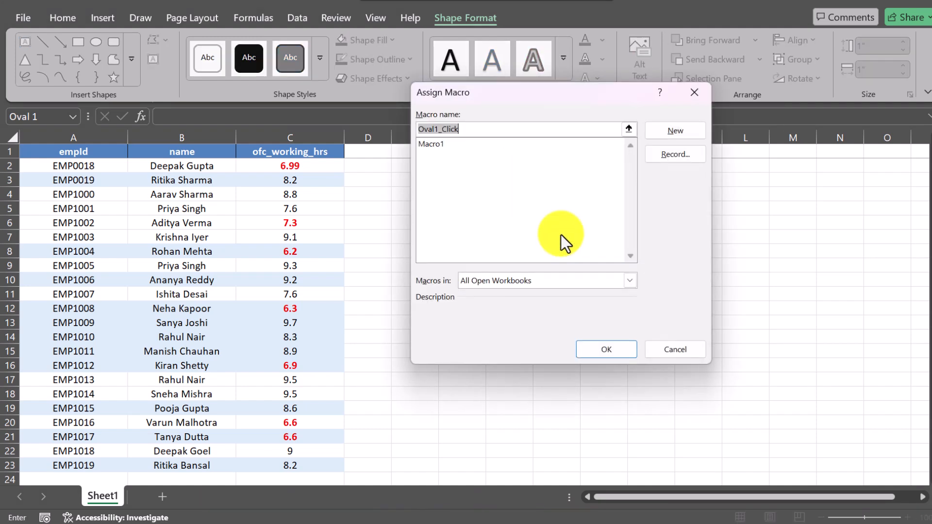
{"action": "left_click", "coordinate": [431, 144]}
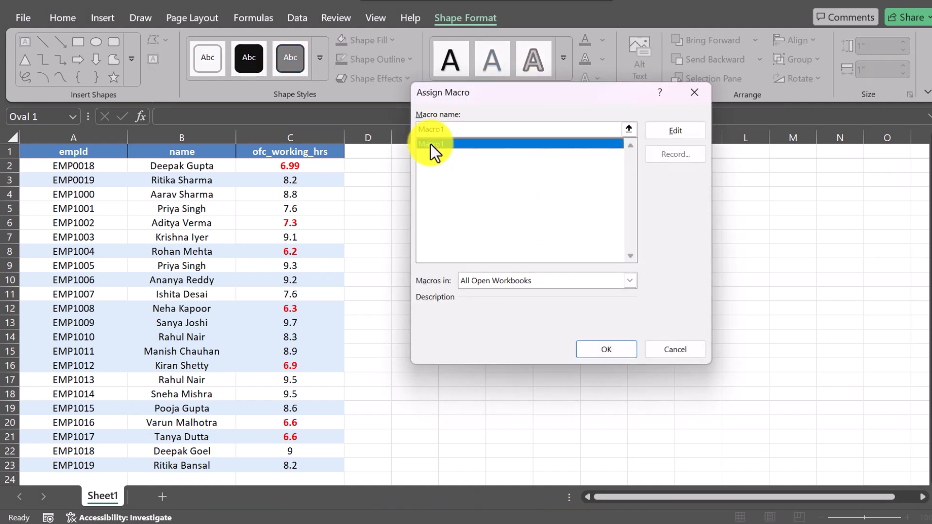
{"action": "left_click", "coordinate": [602, 346]}
{"action": "left_click", "coordinate": [636, 335]}
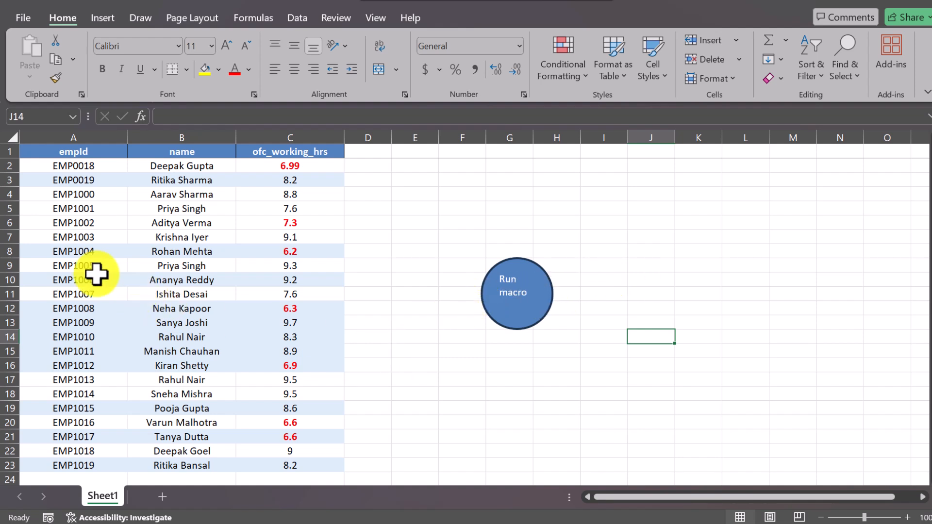
Step: Copy the seven records in A8:C14 and paste them below the table starting at A24 as duplicates
{"action": "left_click", "coordinate": [73, 250]}
{"action": "left_click_drag", "start_coordinate": [296, 326], "coordinate": [308, 336]}
{"action": "key", "text": "ctrl+c"}
{"action": "scroll", "coordinate": [282, 369], "scroll_direction": "down", "scroll_amount": 3}
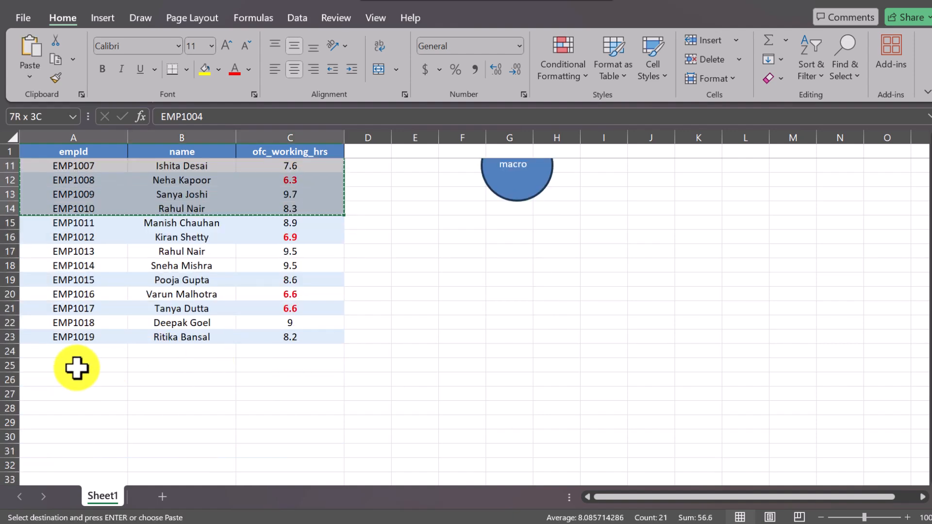
{"action": "left_click", "coordinate": [63, 352]}
{"action": "key", "text": "ctrl+v"}
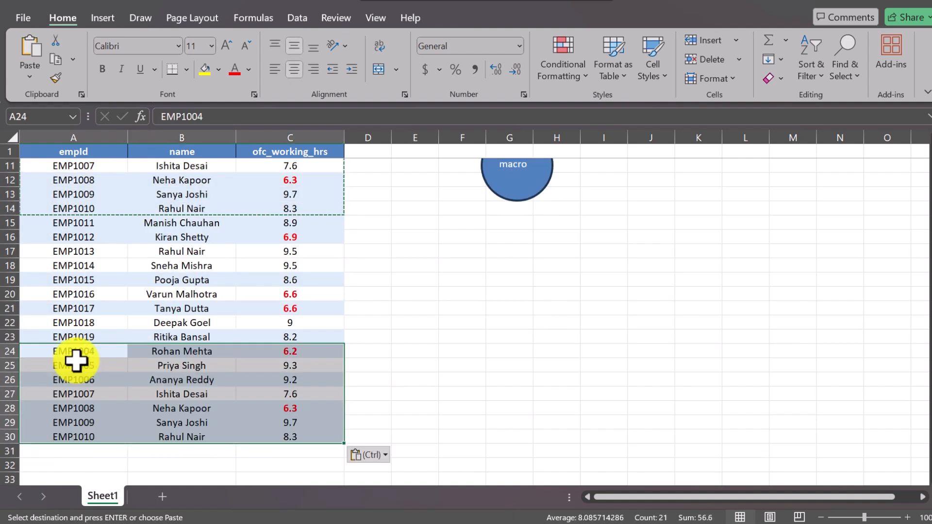
Step: Add a new record in row 31 with the employee's ID, the employee's name and 5.6 working hours
{"action": "scroll", "coordinate": [74, 360], "scroll_direction": "down", "scroll_amount": 1}
{"action": "left_click", "coordinate": [93, 407]}
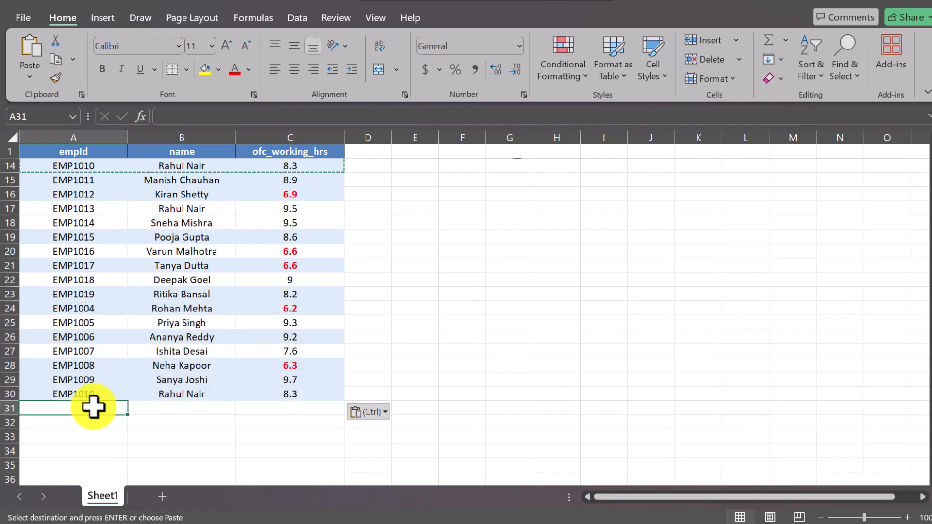
{"action": "key", "text": "Escape"}
{"action": "type", "text": "EMP2025"}
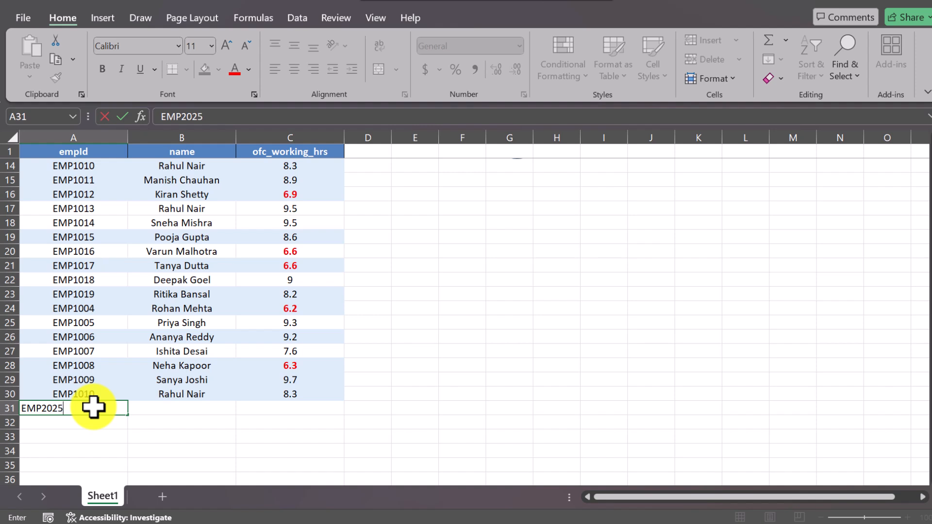
{"action": "left_click", "coordinate": [185, 414]}
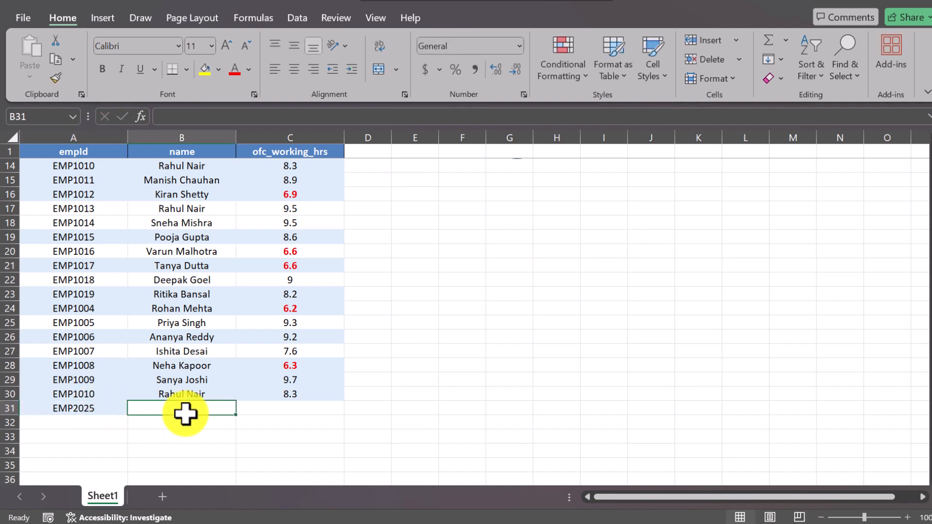
{"action": "type", "text": "Harshikesh"}
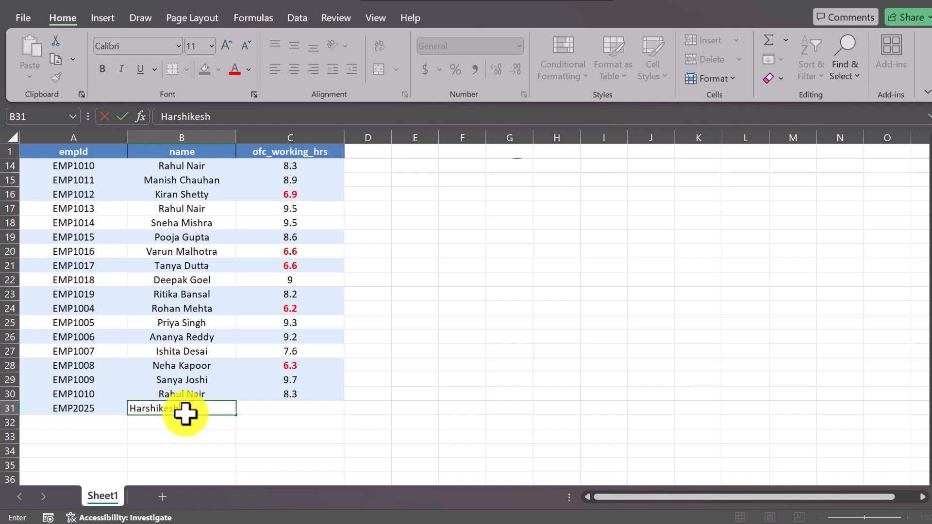
{"action": "left_click", "coordinate": [290, 411]}
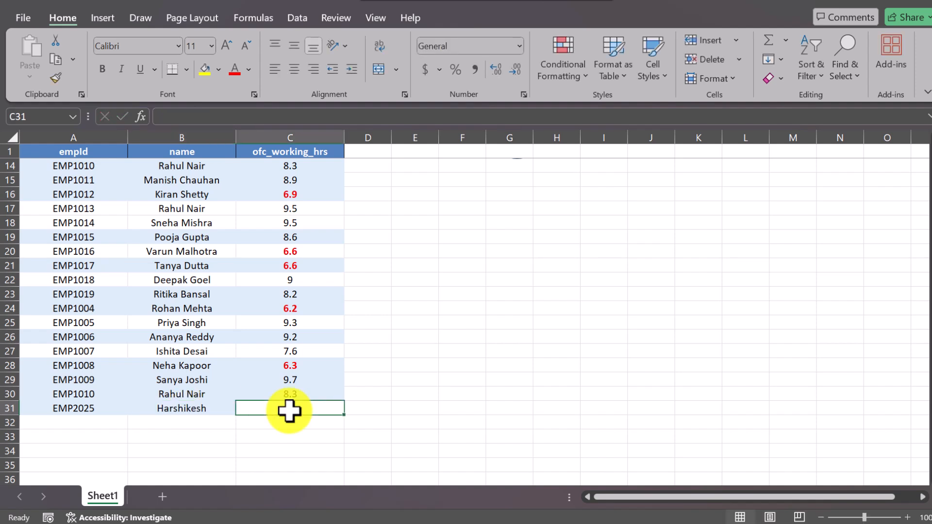
{"action": "type", "text": "5.6"}
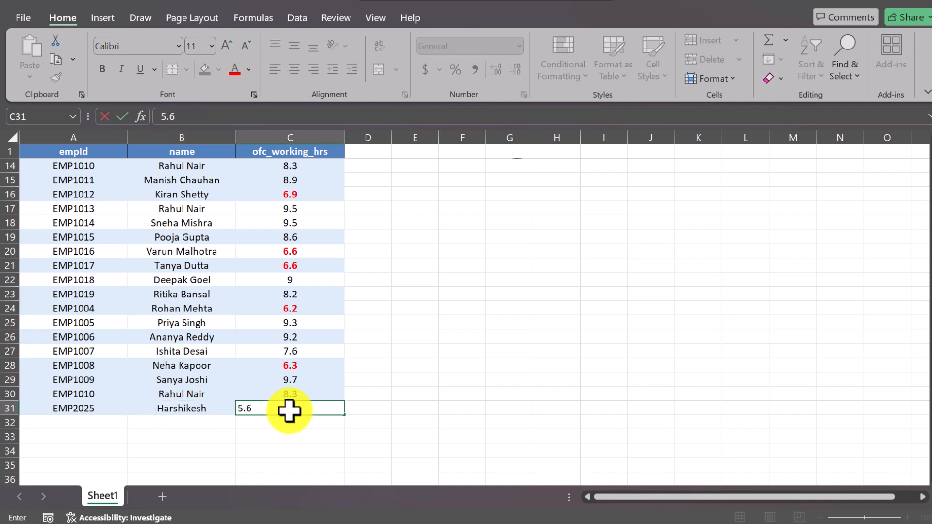
{"action": "left_click", "coordinate": [415, 393]}
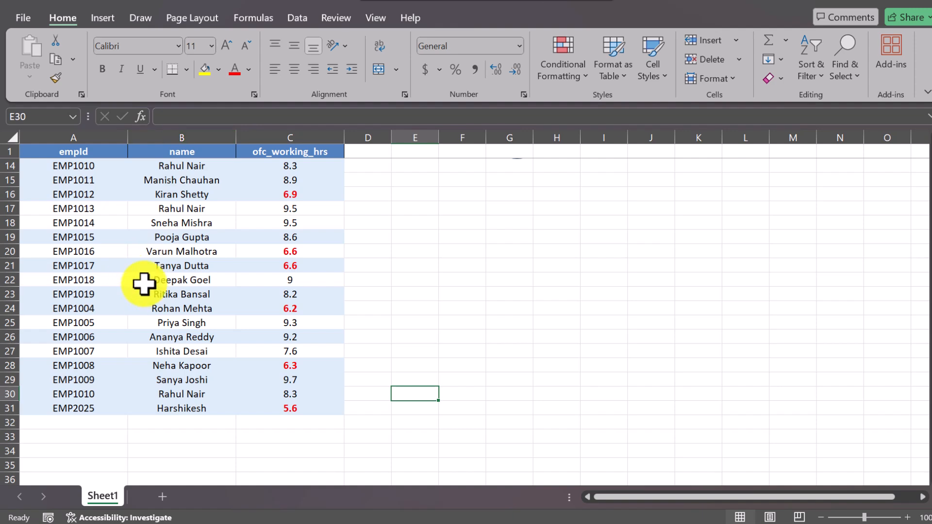
Step: Run the macro from the circle shape on the extended table and check the records for duplicates and order
{"action": "scroll", "coordinate": [141, 323], "scroll_direction": "up", "scroll_amount": 4}
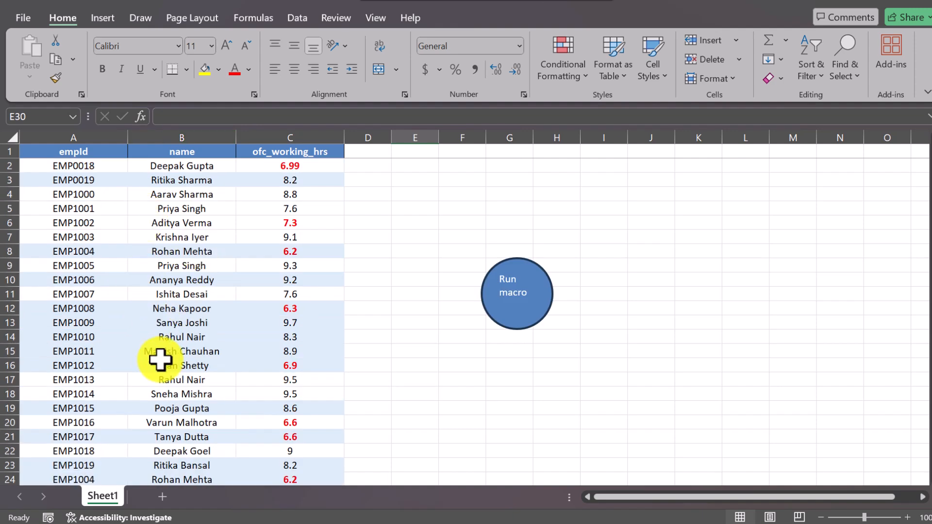
{"action": "scroll", "coordinate": [228, 288], "scroll_direction": "down", "scroll_amount": 2}
{"action": "scroll", "coordinate": [228, 289], "scroll_direction": "down", "scroll_amount": 2}
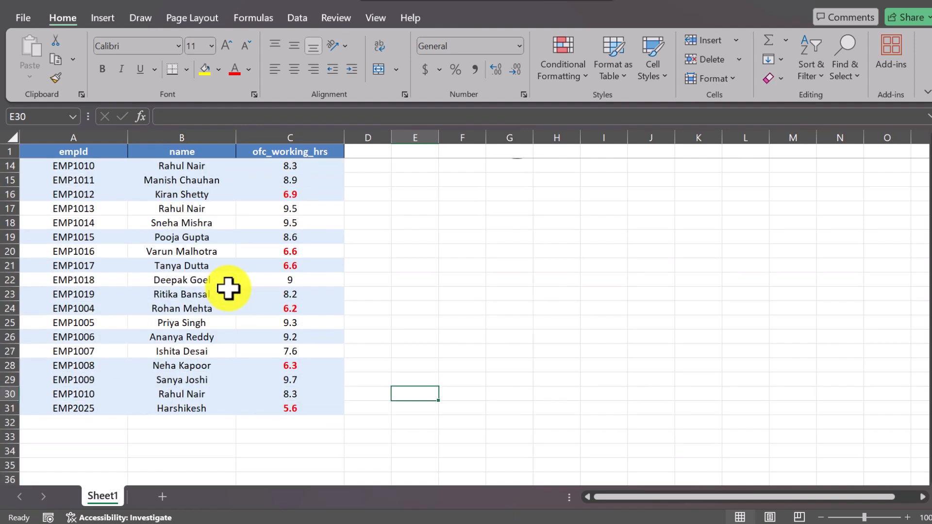
{"action": "scroll", "coordinate": [228, 288], "scroll_direction": "up", "scroll_amount": 4}
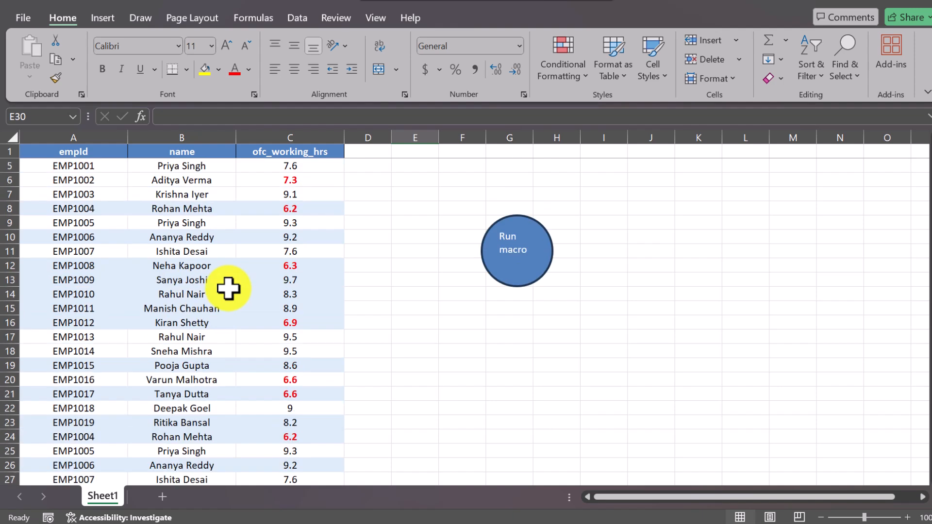
{"action": "left_click", "coordinate": [523, 293]}
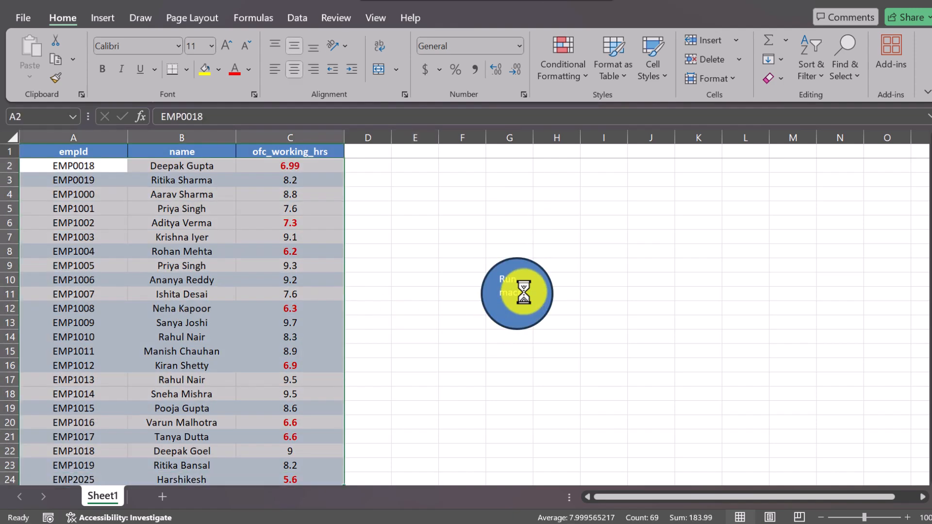
{"action": "scroll", "coordinate": [433, 366], "scroll_direction": "down", "scroll_amount": 2}
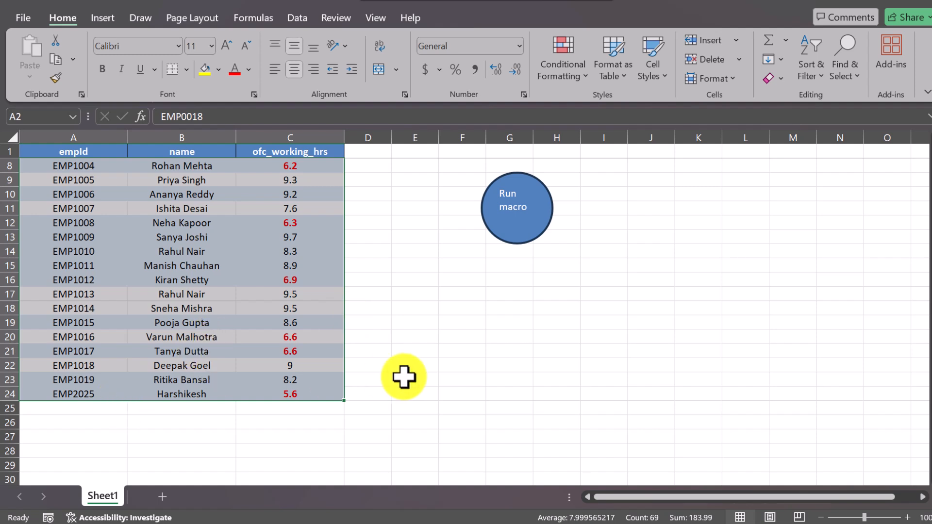
{"action": "scroll", "coordinate": [216, 397], "scroll_direction": "up", "scroll_amount": 2}
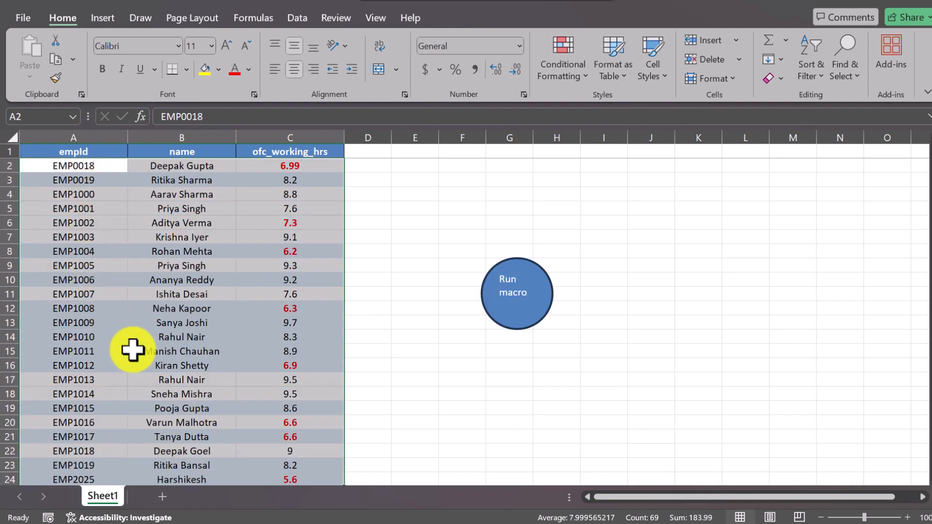
{"action": "scroll", "coordinate": [133, 350], "scroll_direction": "down", "scroll_amount": 1}
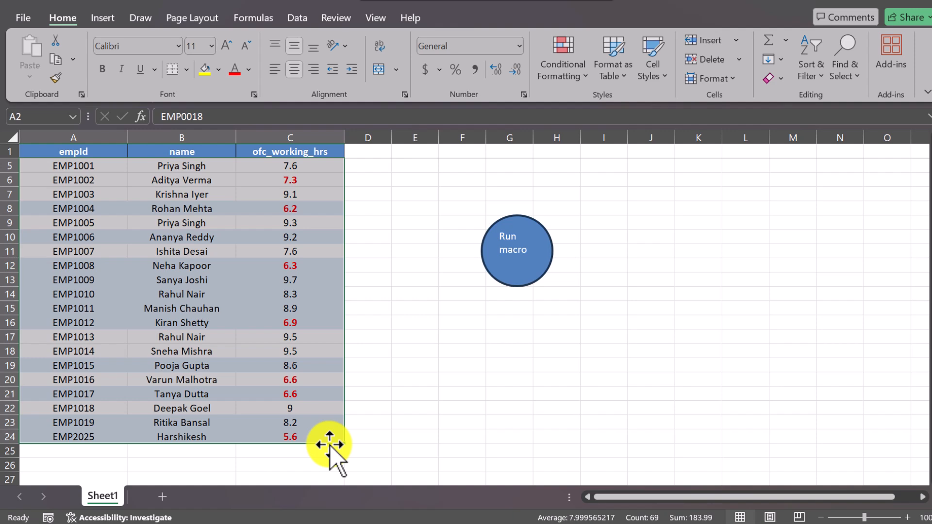
Step: Review the Lesson 14 task list in the Word document and return to the Excel workbook
{"action": "left_click", "coordinate": [358, 515]}
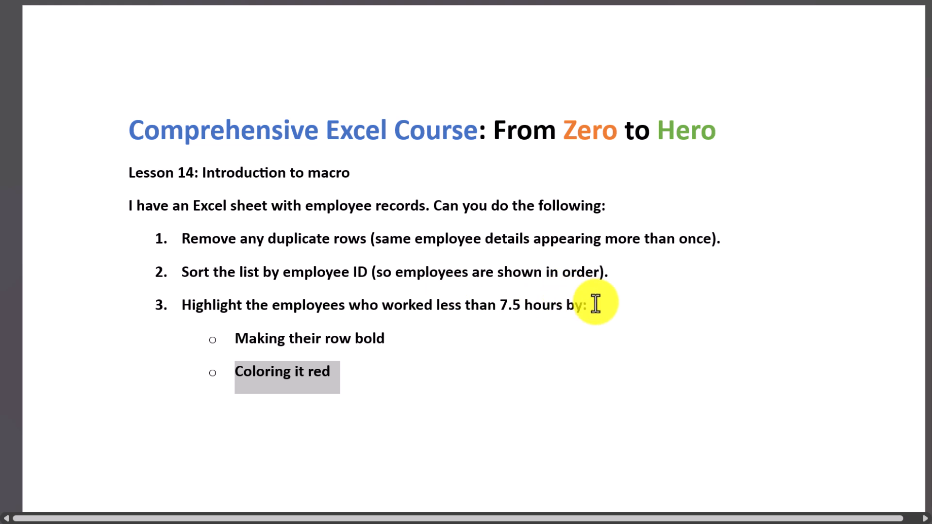
{"action": "left_click", "coordinate": [396, 510]}
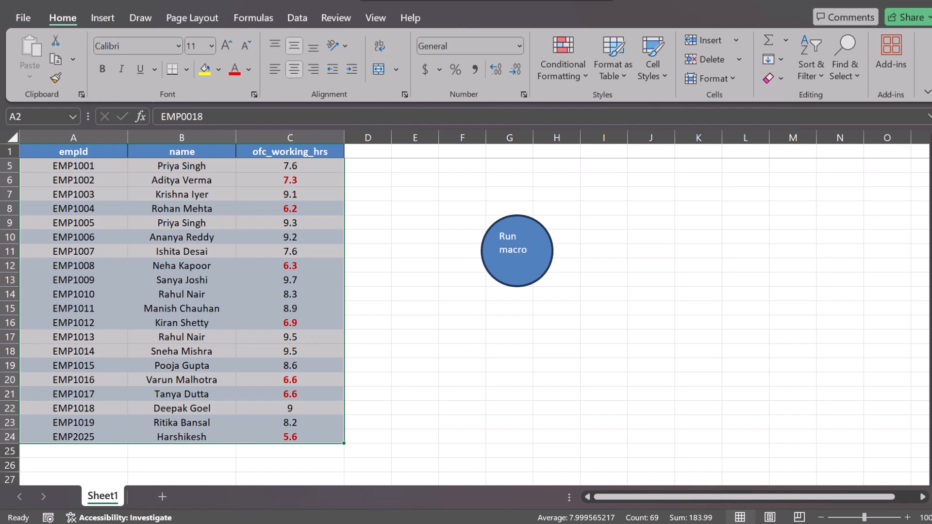
{"action": "key", "text": "alt+Tab"}
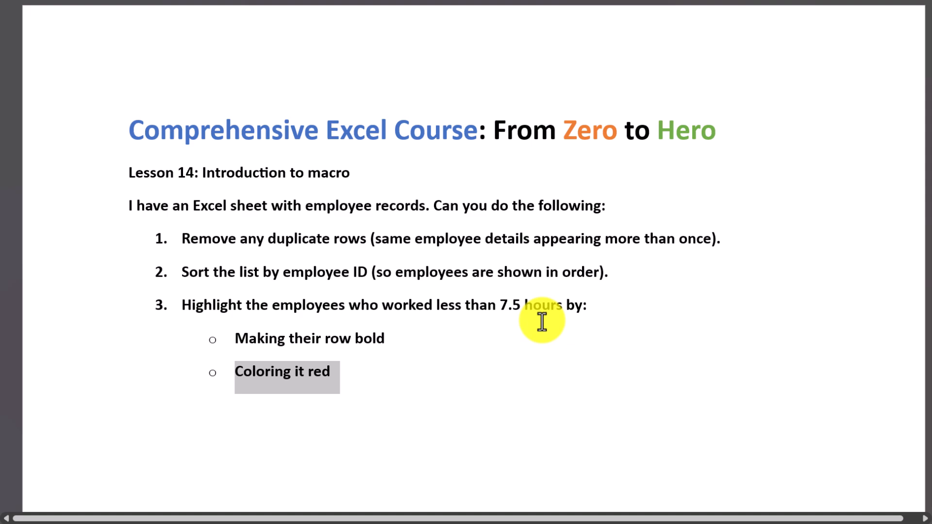
{"action": "key", "text": "alt+Tab"}
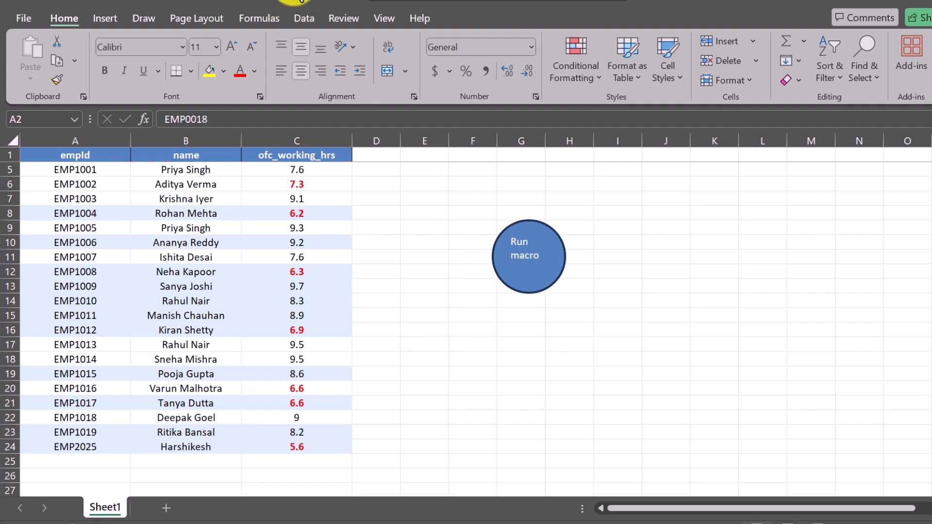
{"action": "key", "text": "alt+Tab"}
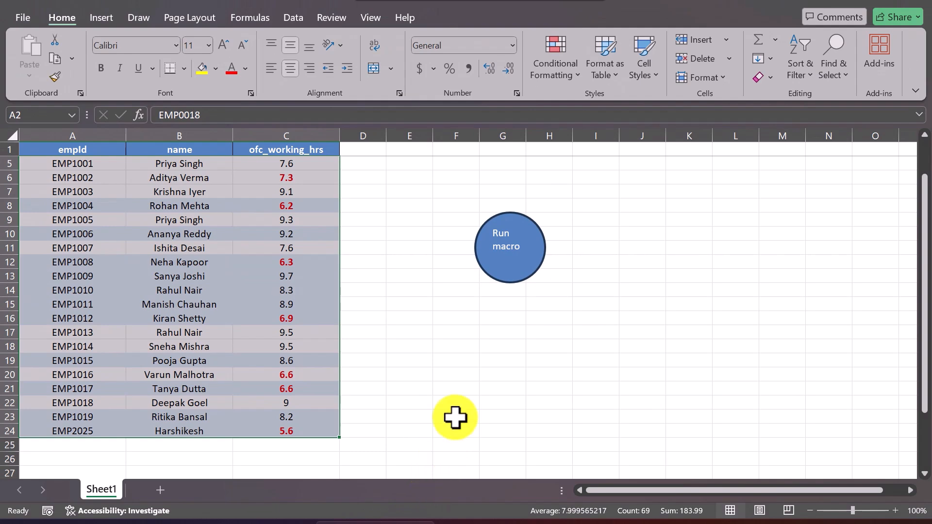
Step: Run the assigned macro once more from the circle and look over the whole table
{"action": "left_click", "coordinate": [514, 255]}
{"action": "scroll", "coordinate": [386, 318], "scroll_direction": "down", "scroll_amount": 3}
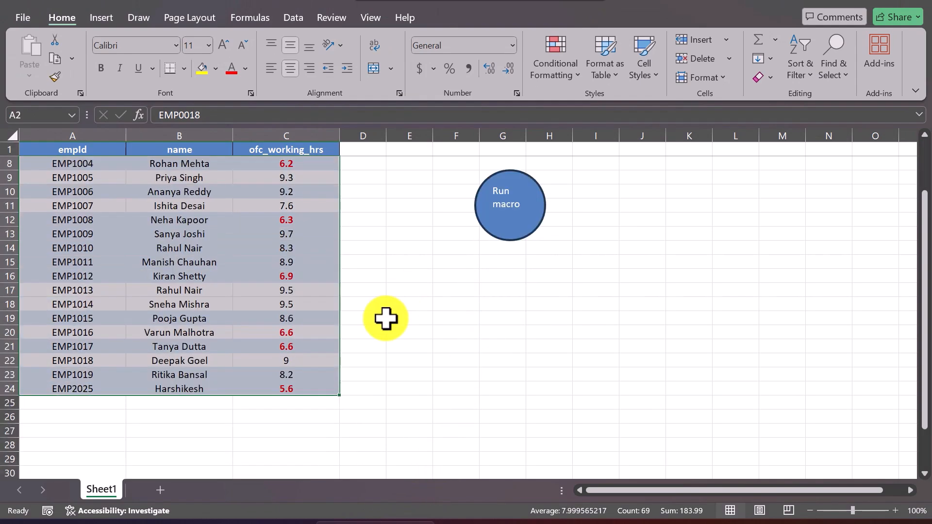
{"action": "scroll", "coordinate": [386, 318], "scroll_direction": "up", "scroll_amount": 3}
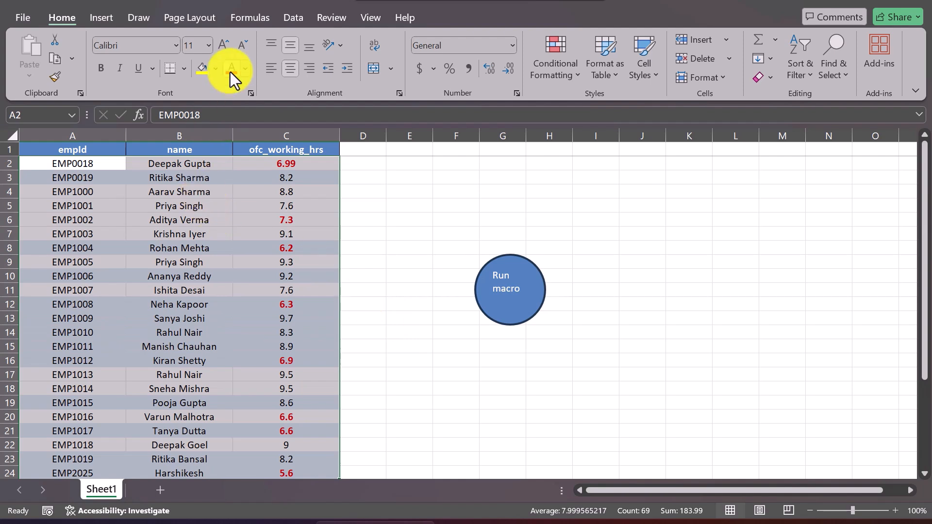
Step: Save the workbook in the Downloads folder as the Excel Macro-Enabled Workbook employee_working_hours.xlsm
{"action": "key", "text": "ctrl+s"}
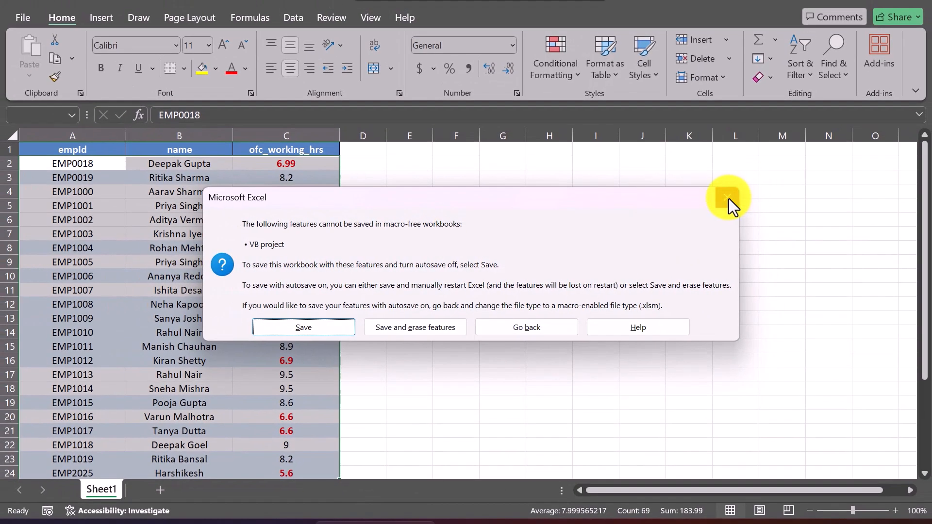
{"action": "left_click", "coordinate": [729, 199]}
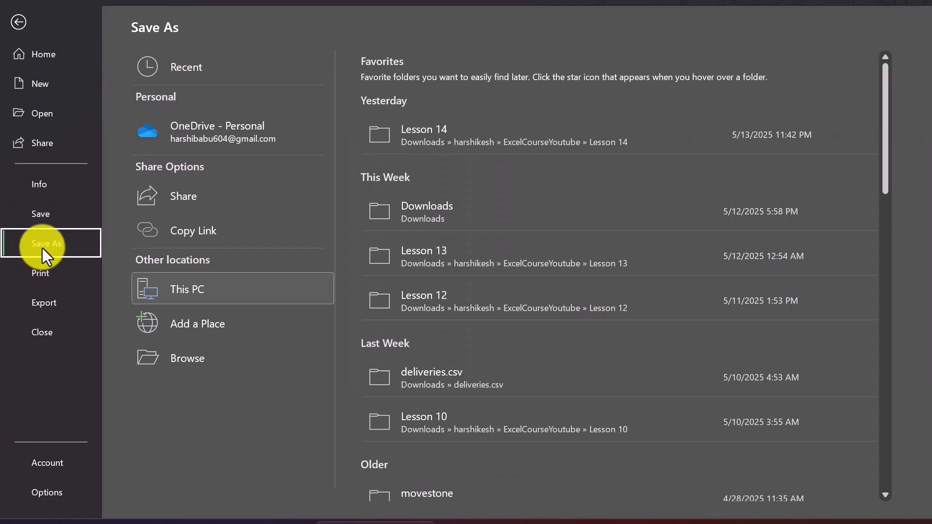
{"action": "left_click", "coordinate": [220, 291]}
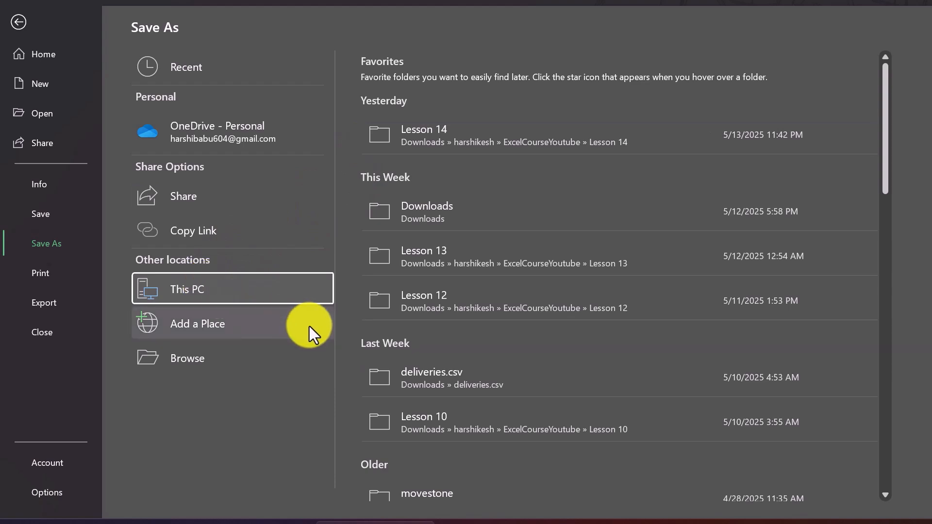
{"action": "left_click", "coordinate": [438, 202]}
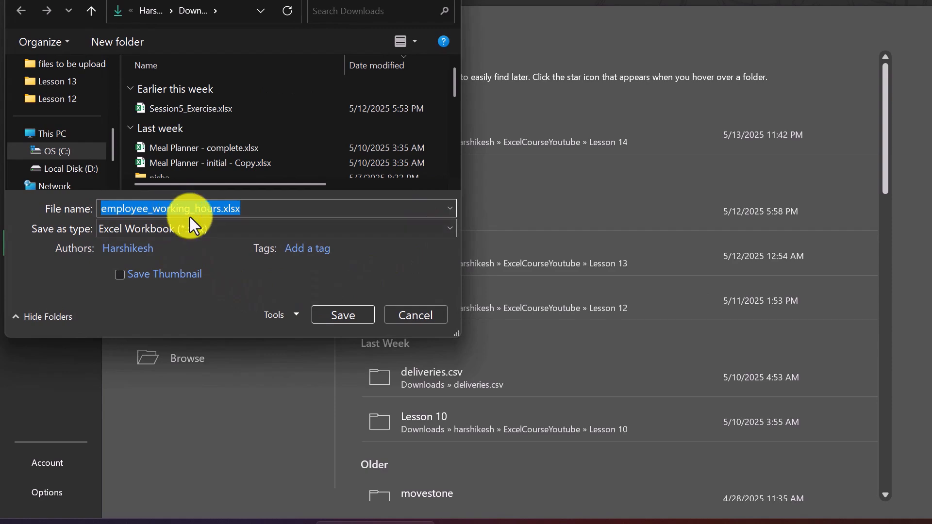
{"action": "left_click", "coordinate": [309, 229]}
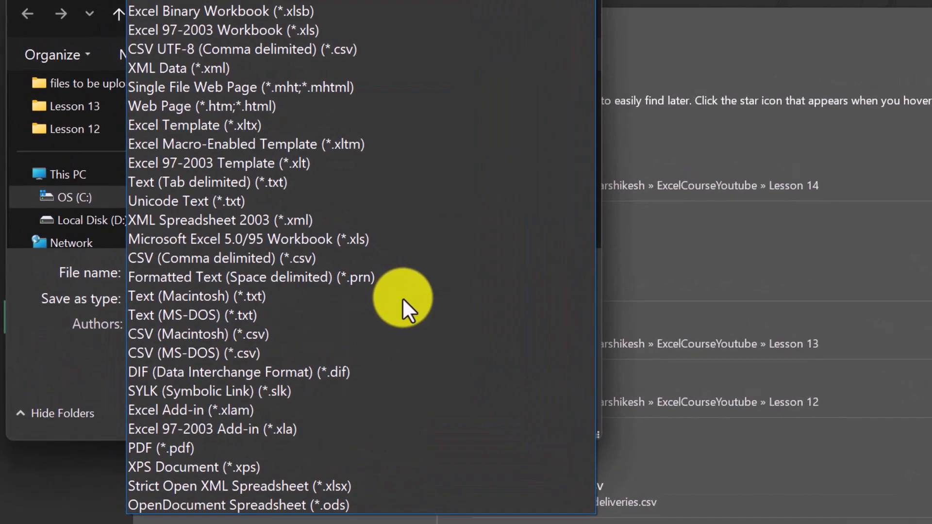
{"action": "left_click", "coordinate": [297, 2]}
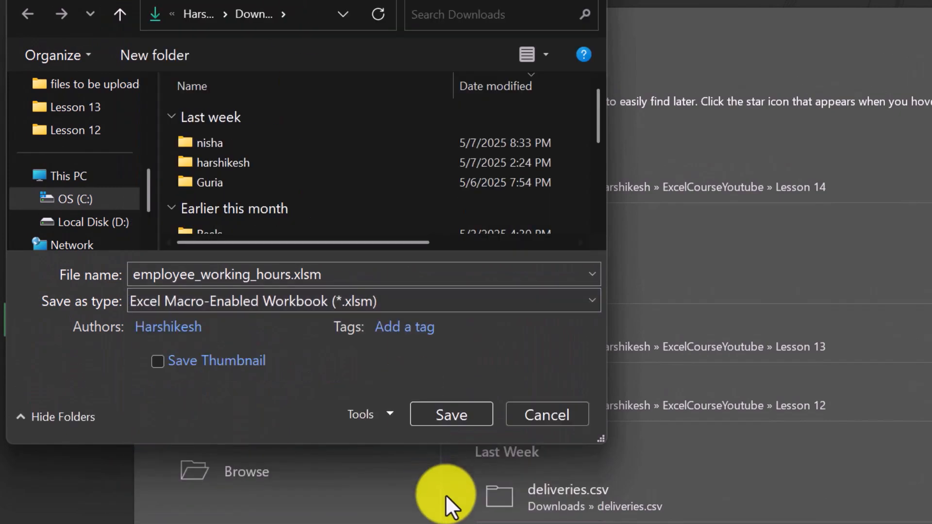
{"action": "left_click", "coordinate": [432, 418]}
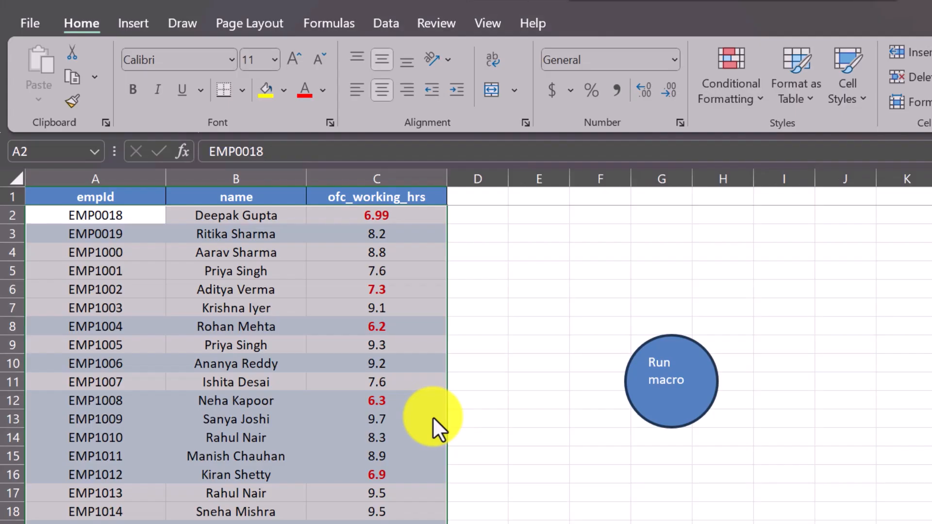
Step: Switch to File Explorer and open employee_working_hours.xlsm from the Downloads folder
{"action": "key", "text": "alt+Tab"}
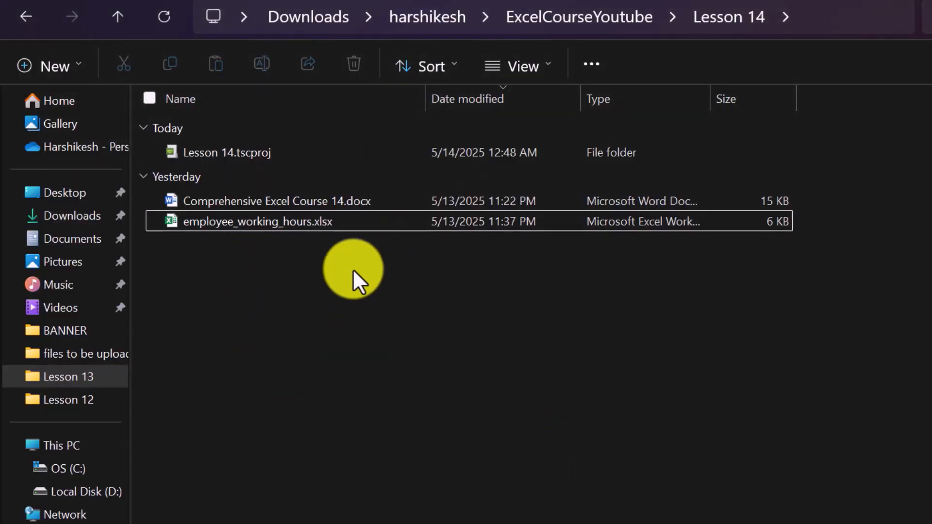
{"action": "left_click", "coordinate": [73, 217]}
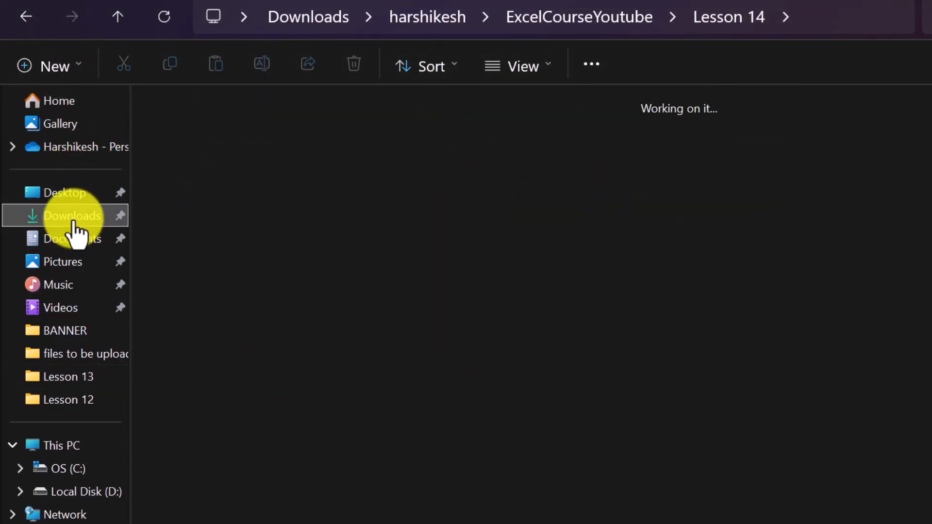
{"action": "left_click", "coordinate": [216, 195]}
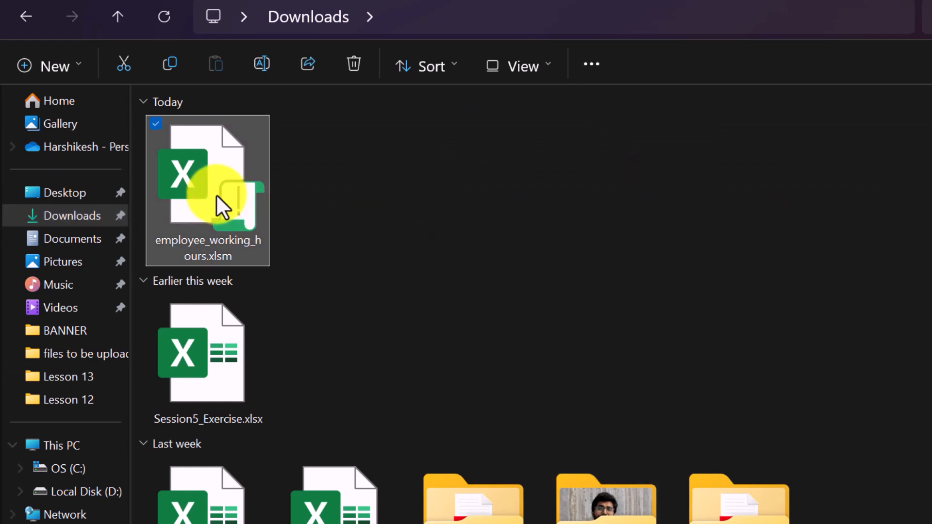
{"action": "double_click", "coordinate": [216, 194]}
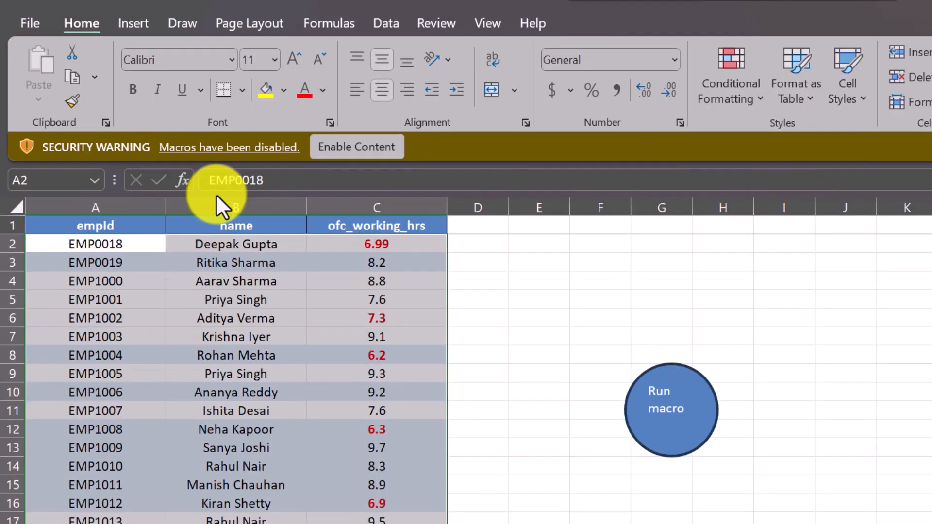
Step: Enable the macro content in the reopened workbook and run the macro from the circle shape, checking the table down to its last row
{"action": "left_click", "coordinate": [358, 147]}
{"action": "left_click", "coordinate": [653, 393]}
{"action": "scroll", "coordinate": [579, 506], "scroll_direction": "down", "scroll_amount": 3}
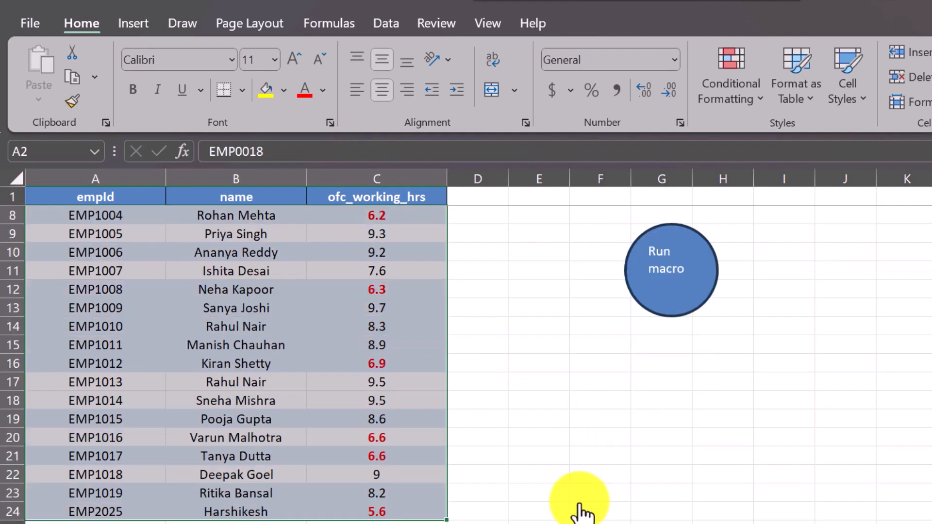
Step: Return to File Explorer and open the original employee_working_hours.xlsx from the Lesson 14 folder inside ExcelCourseYoutube
{"action": "key", "text": "alt+Tab"}
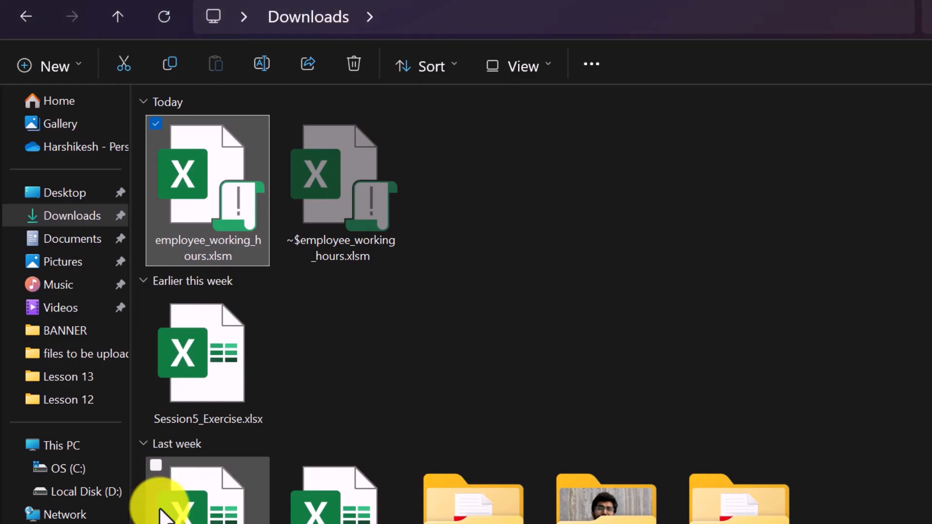
{"action": "left_click", "coordinate": [68, 378]}
{"action": "left_click", "coordinate": [119, 16]}
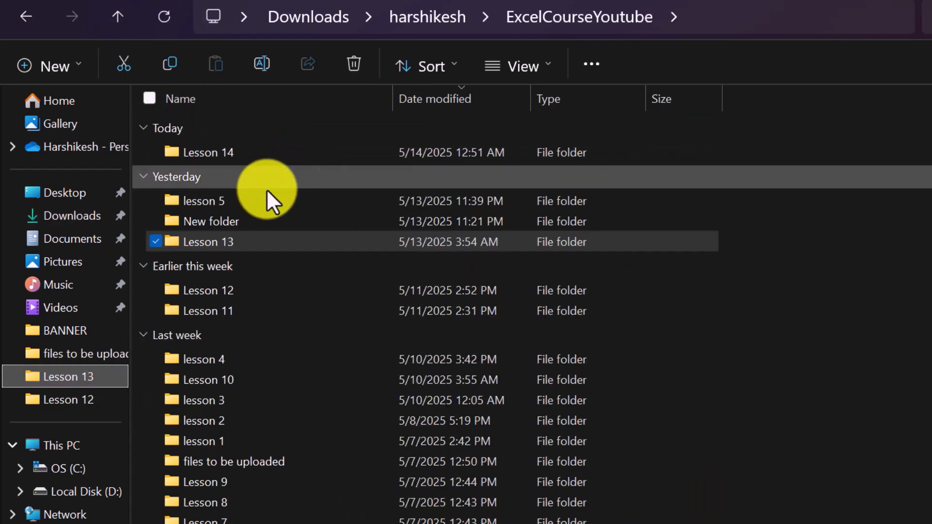
{"action": "double_click", "coordinate": [211, 154]}
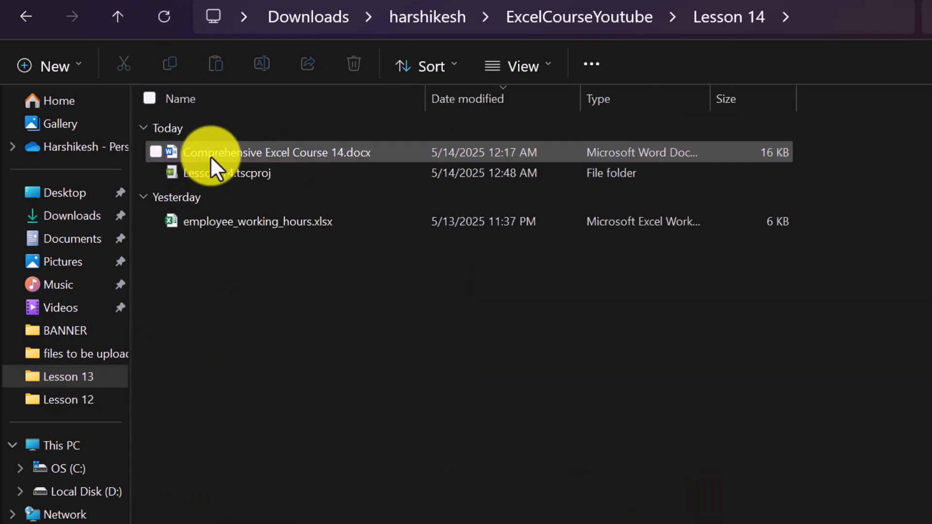
{"action": "left_click", "coordinate": [247, 222]}
{"action": "double_click", "coordinate": [246, 223]}
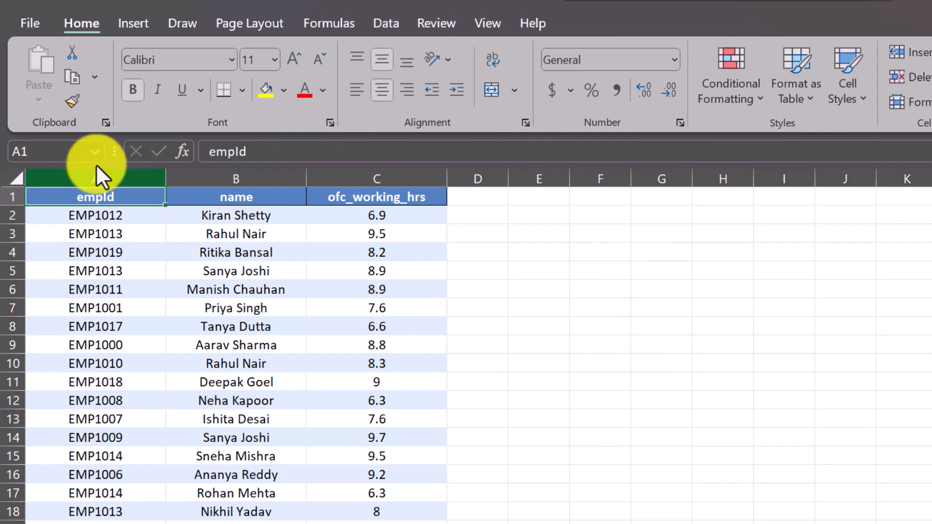
Step: Open the Backstage view for the original employee_working_hours.xlsx workbook
{"action": "left_click", "coordinate": [20, 23]}
{"action": "key", "text": "Escape"}
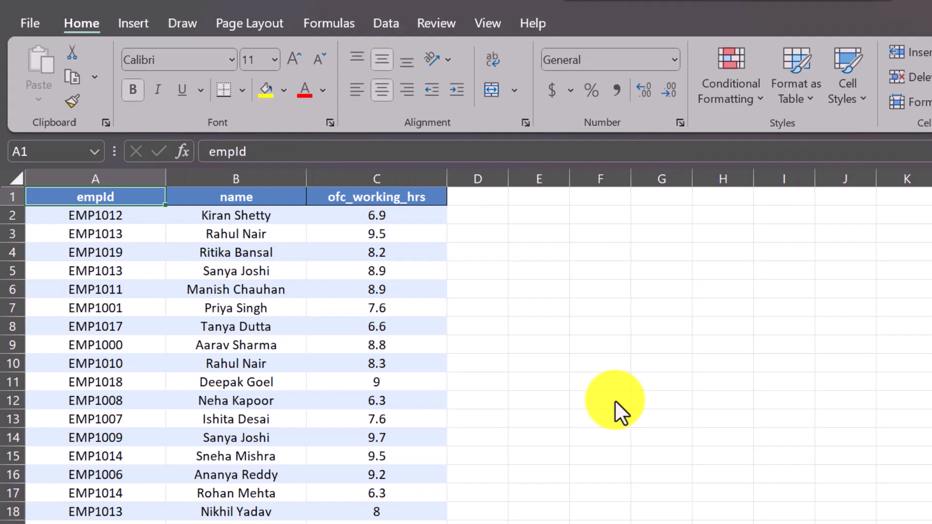
{"action": "left_click", "coordinate": [21, 23]}
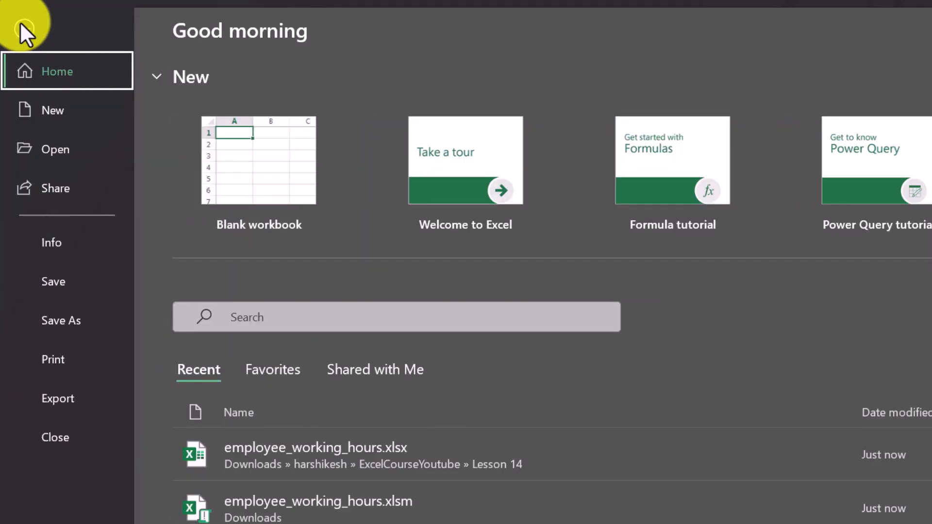